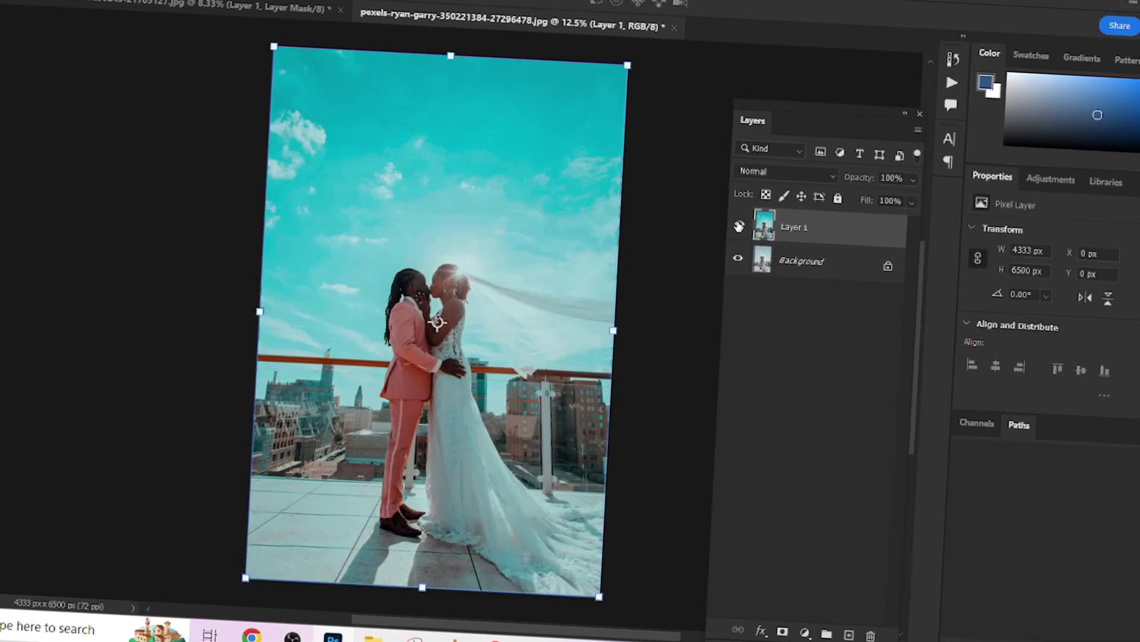
key("ctrl+minus")
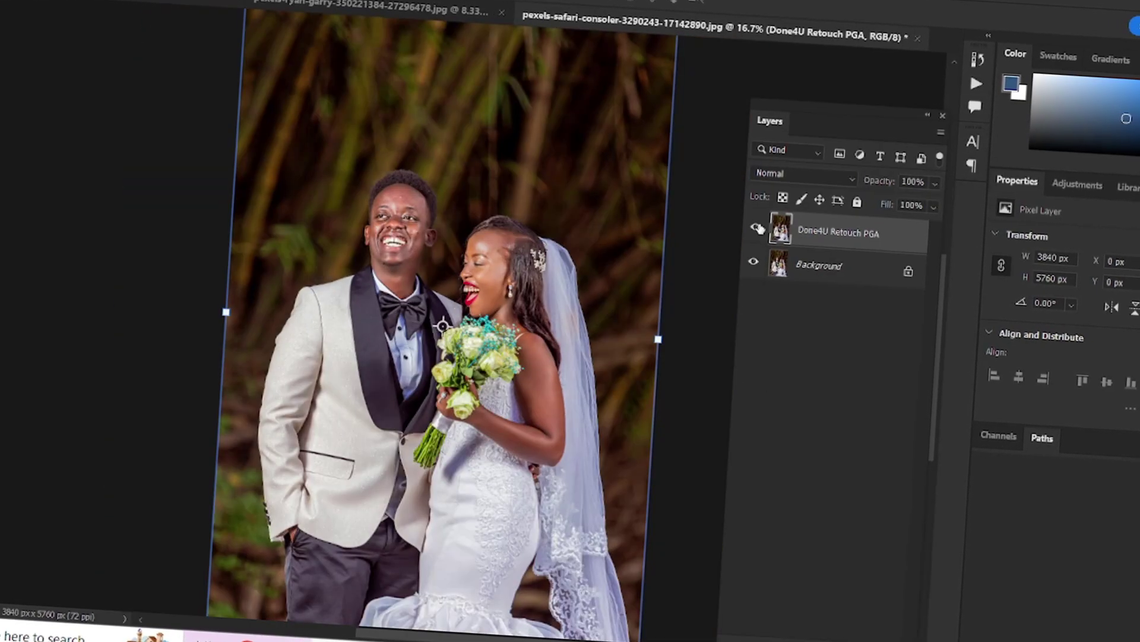
key("ctrl+minus")
key("ctrl+shift+alt+e")
key("ctrl+shift+a")
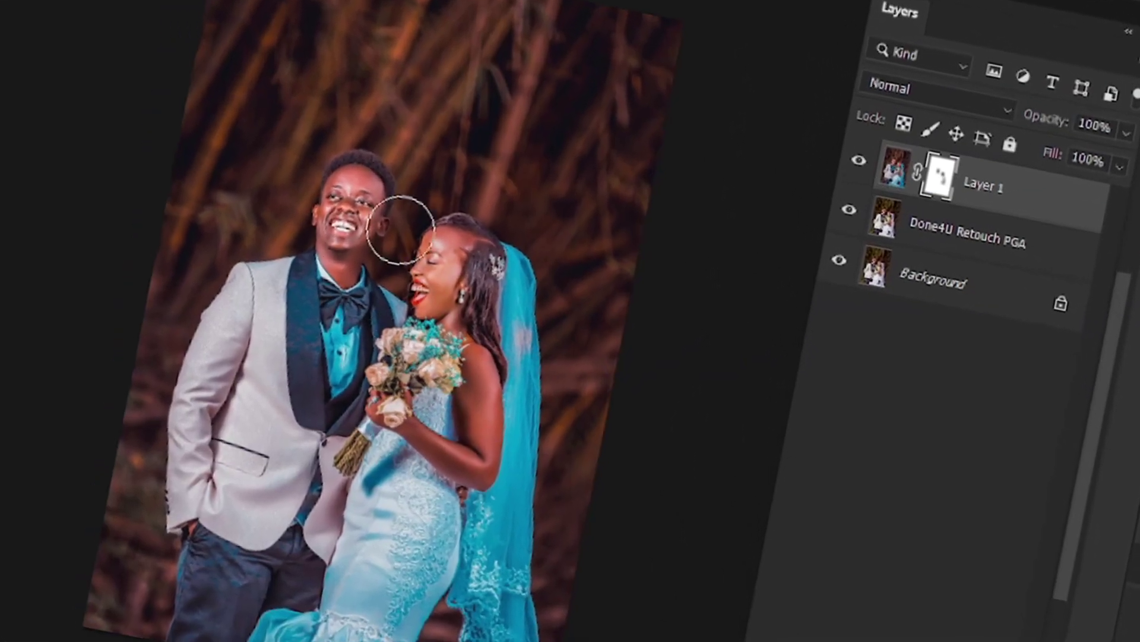
left_click(806, 310, "alt")
left_click(857, 271, "alt")
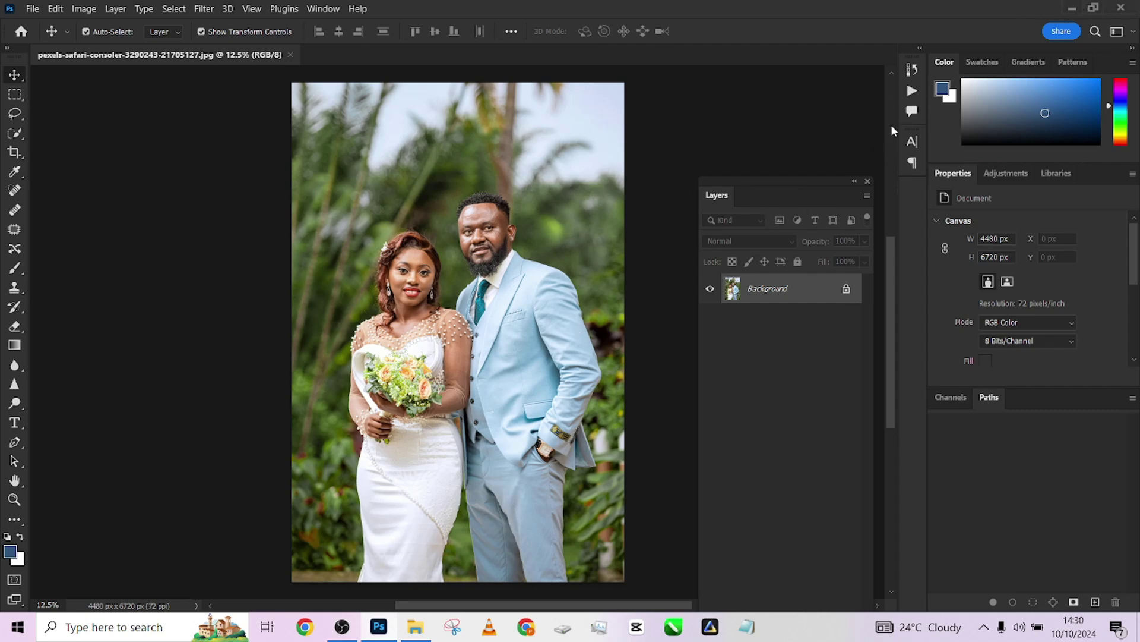
Run the Done4U Retouch action on the wedding couple photo.
left_click(324, 9)
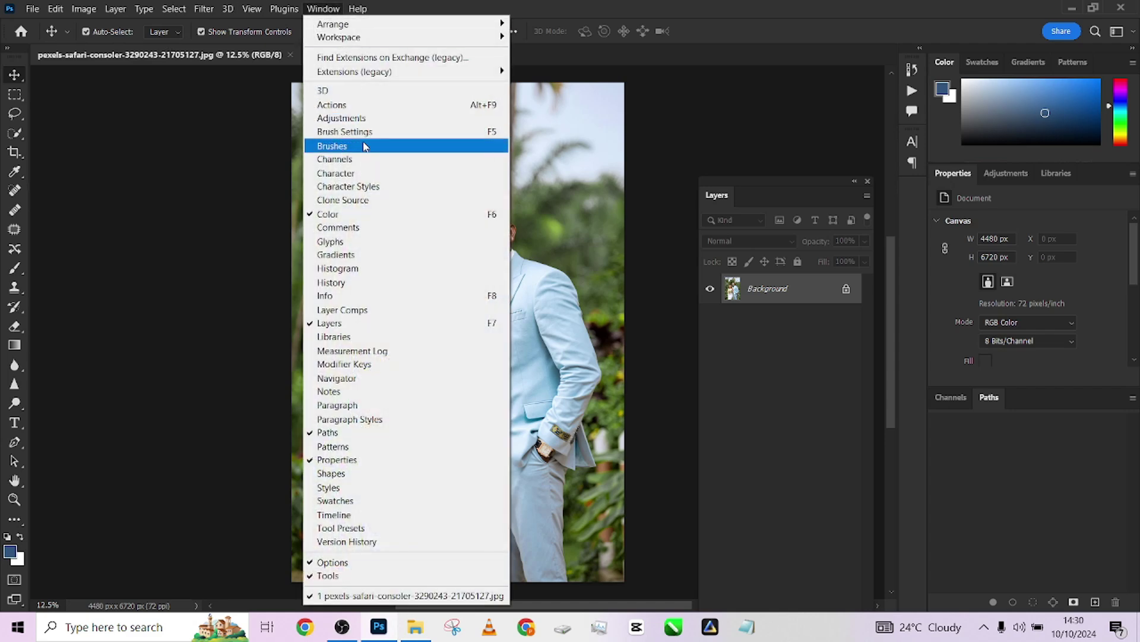
left_click(361, 105)
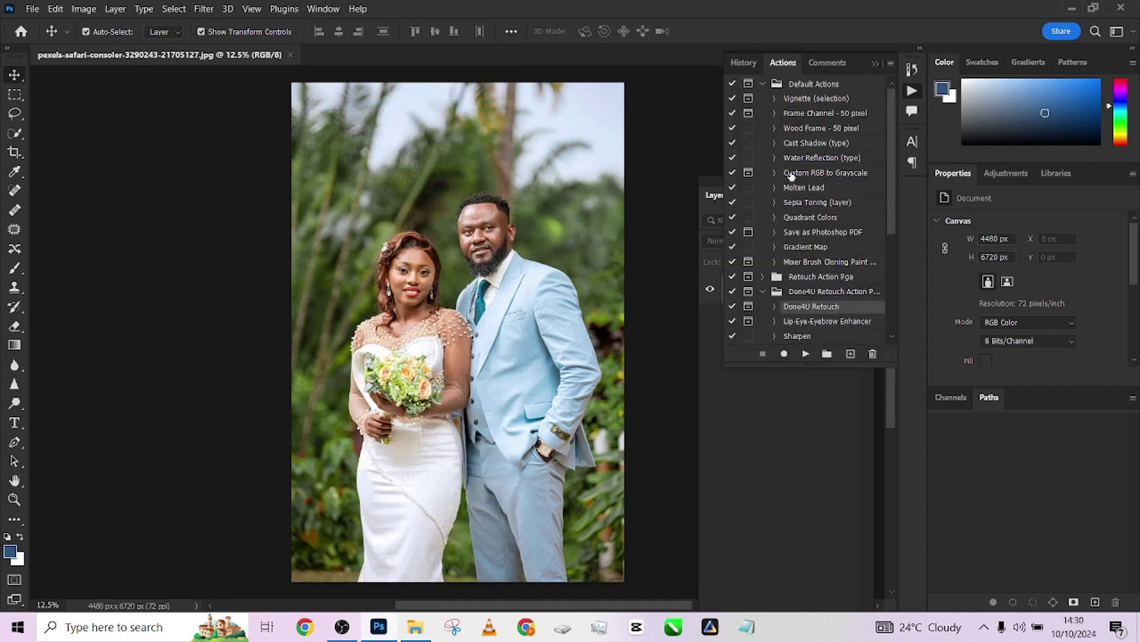
left_click_drag(892, 152, 889, 180)
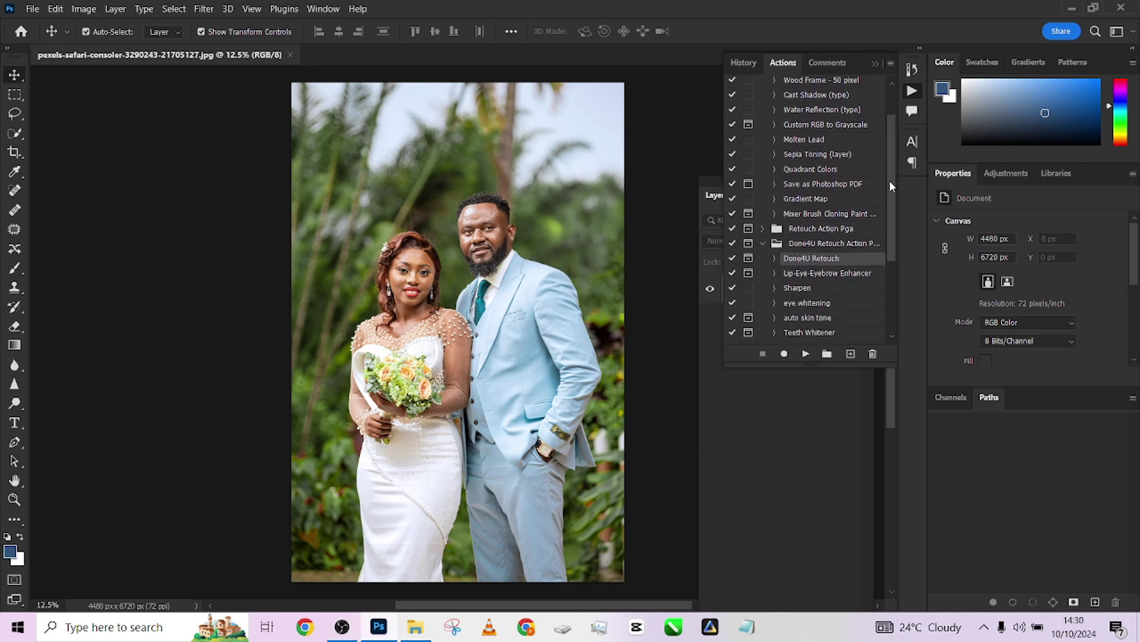
left_click(806, 354)
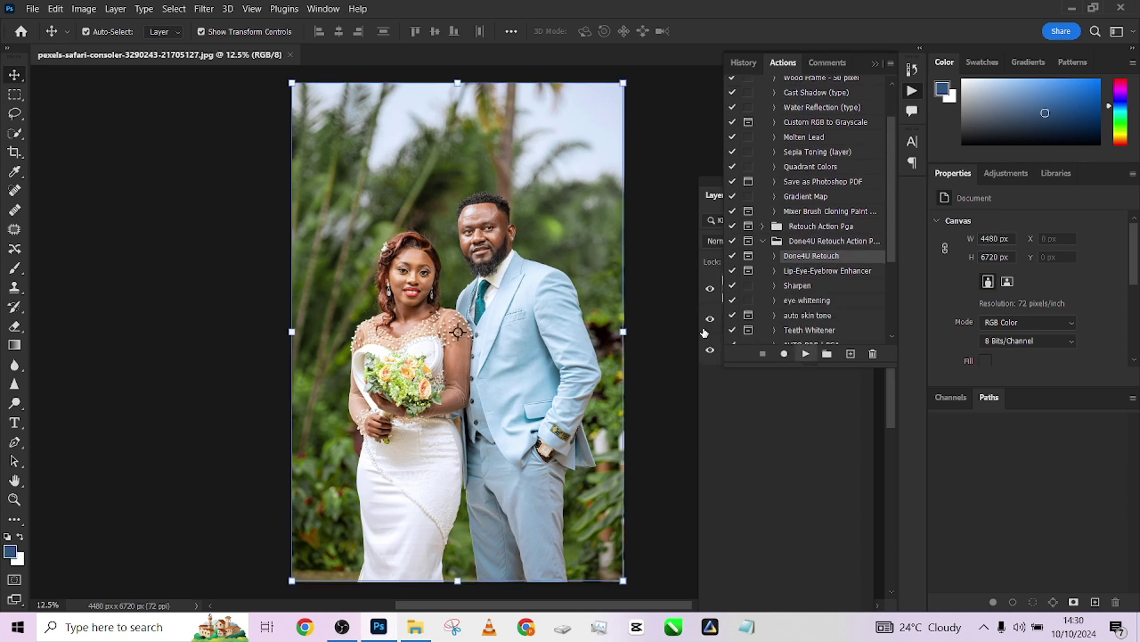
left_click_drag(231, 168, 573, 160)
left_click(686, 189)
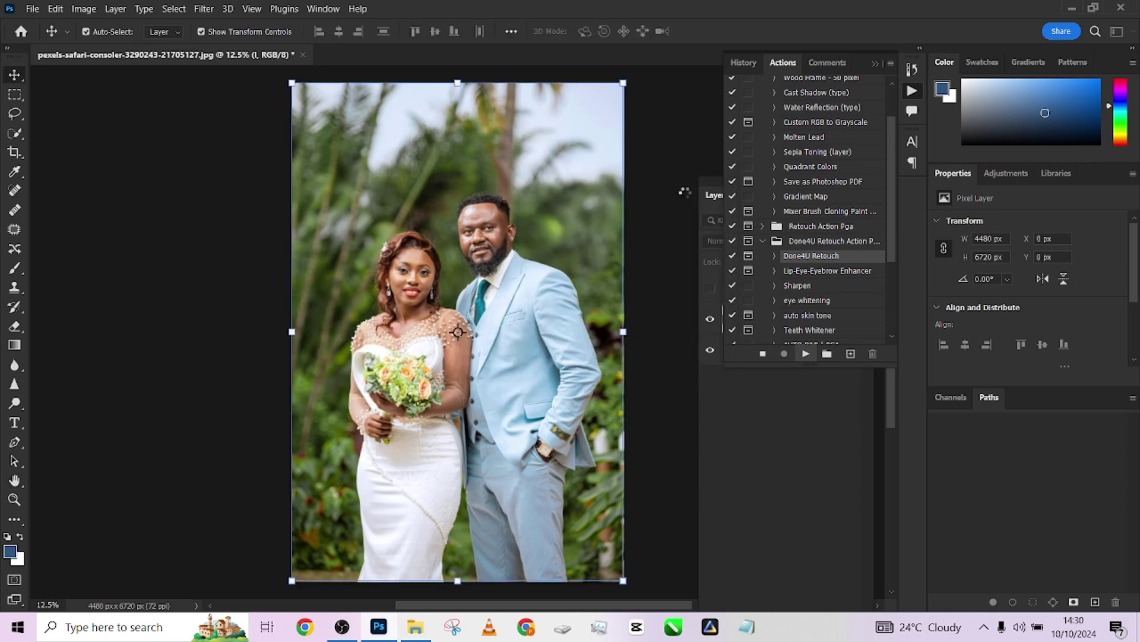
left_click(877, 63)
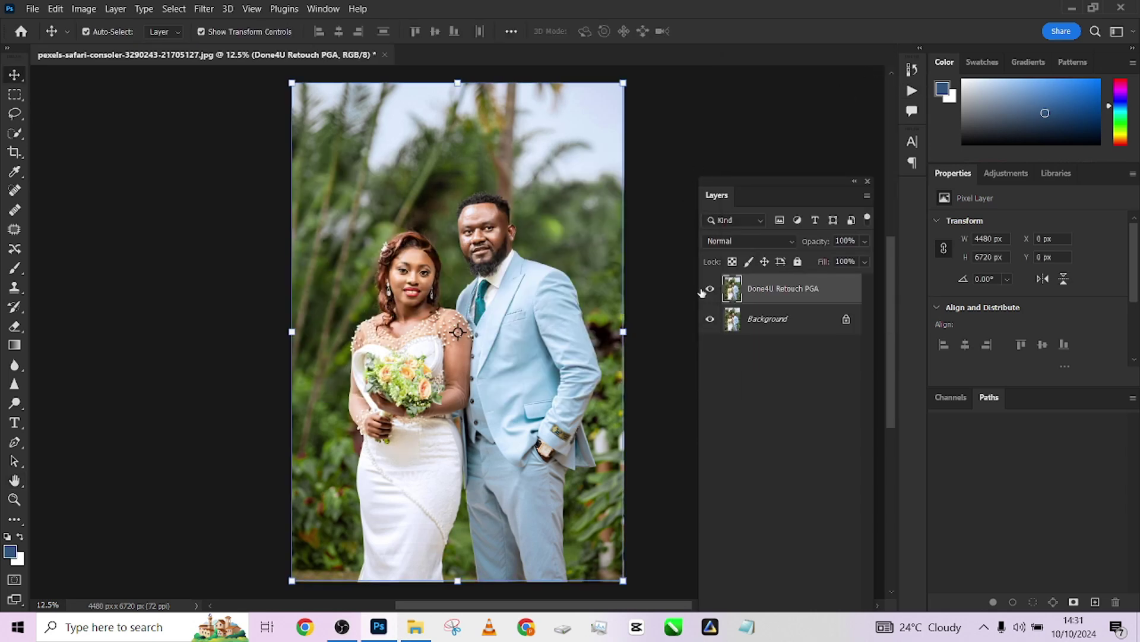
Compare the photo before and after retouching by hiding and showing the Done4U Retouch PGA layer.
left_click(710, 291)
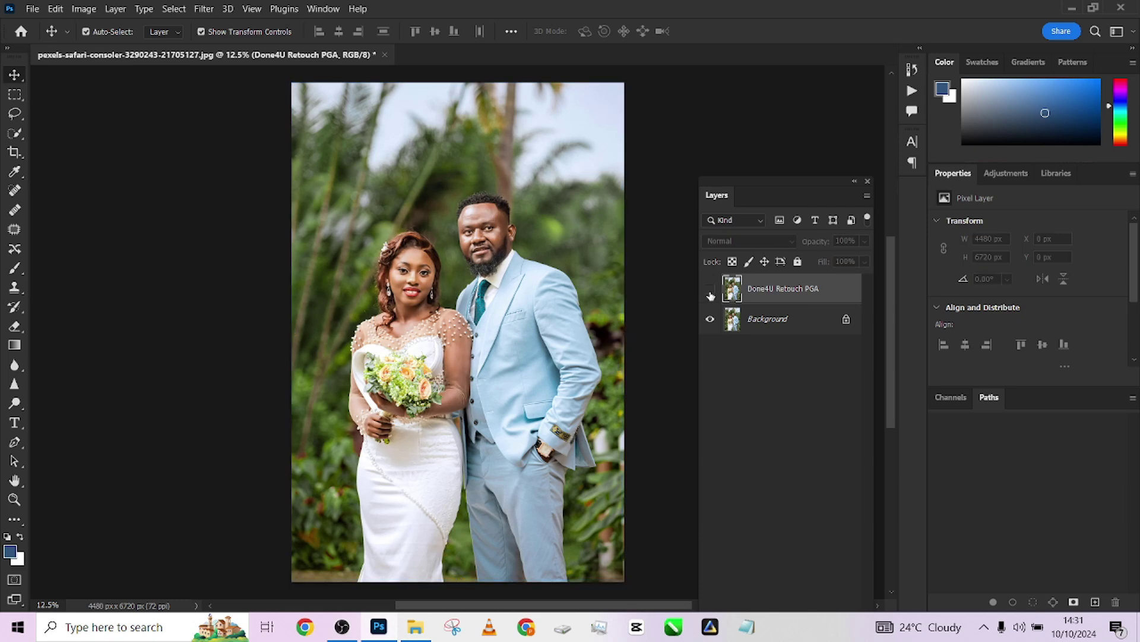
left_click(710, 291)
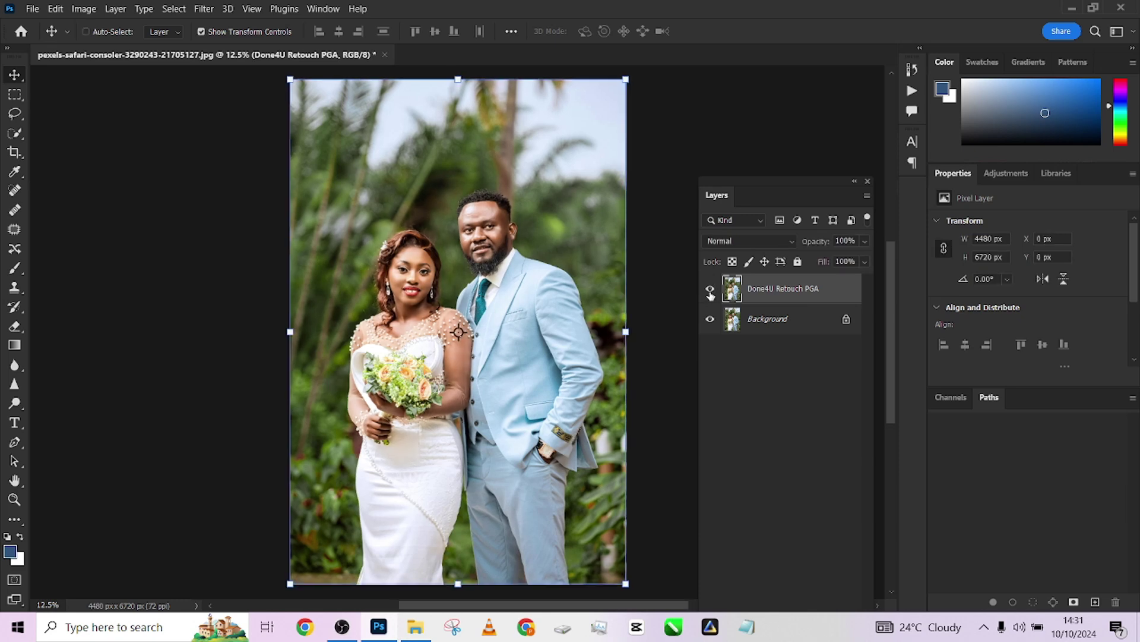
key("ctrl+plus")
key("ctrl+minus")
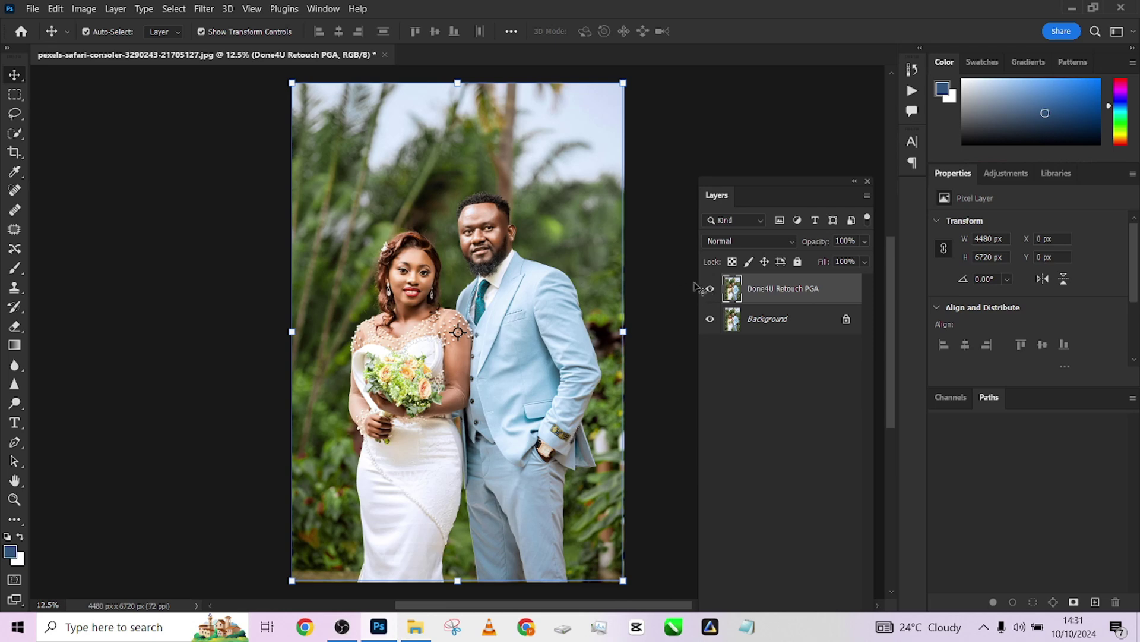
left_click(709, 293)
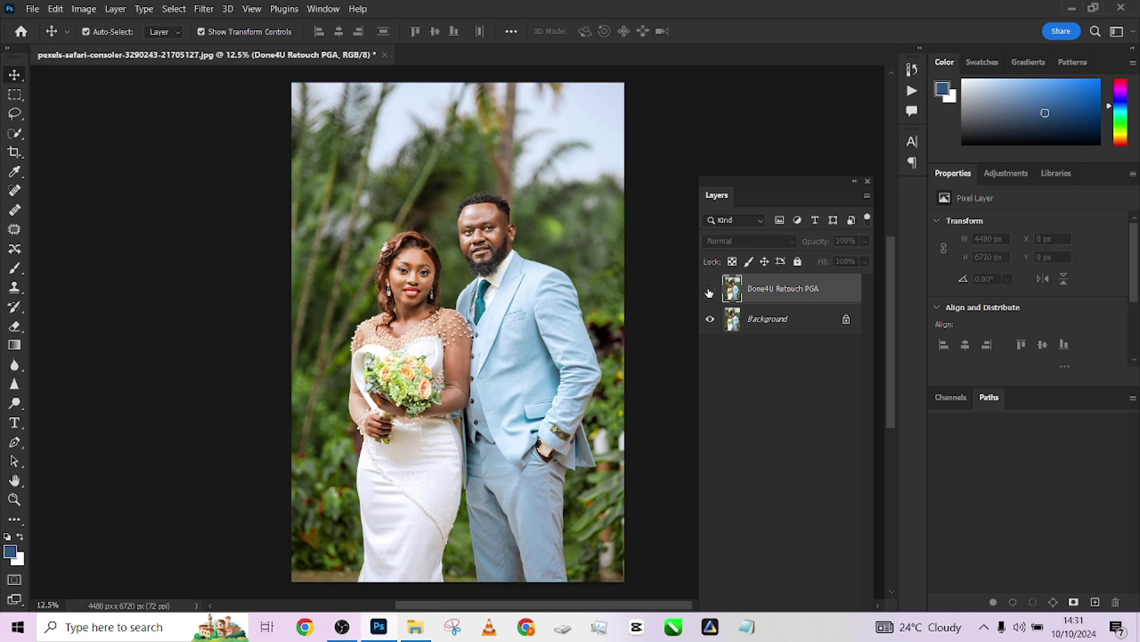
left_click(710, 292)
left_click(709, 292)
left_click(709, 292)
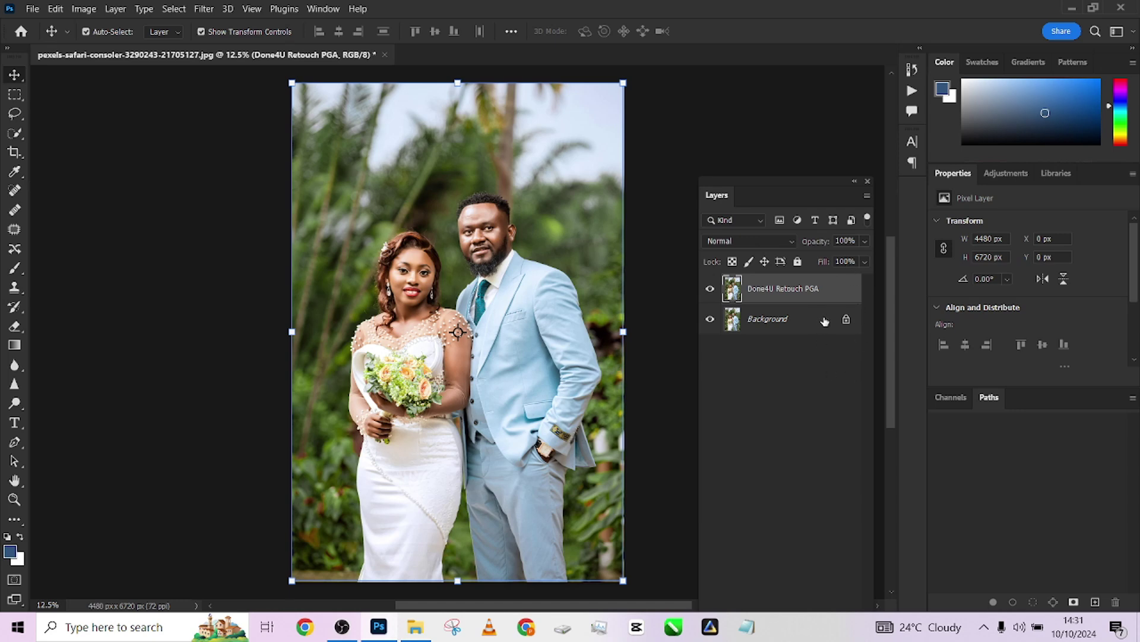
Stamp all visible layers into a new layer and open it in the Camera Raw Filter.
key("ctrl+shift+alt+e")
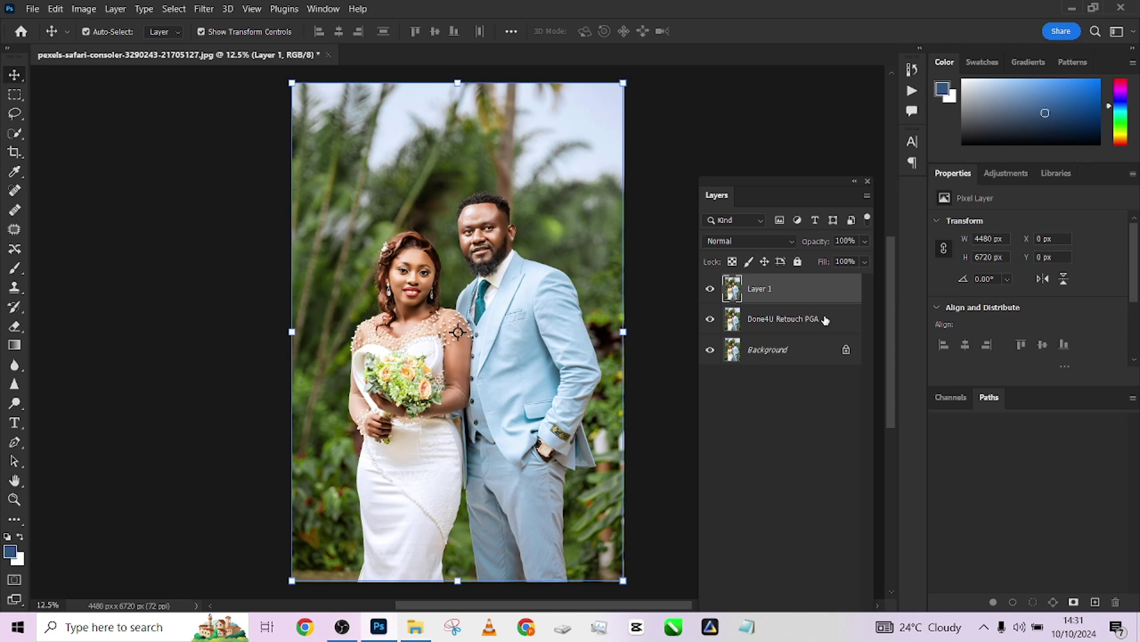
left_click(203, 10)
left_click(227, 114)
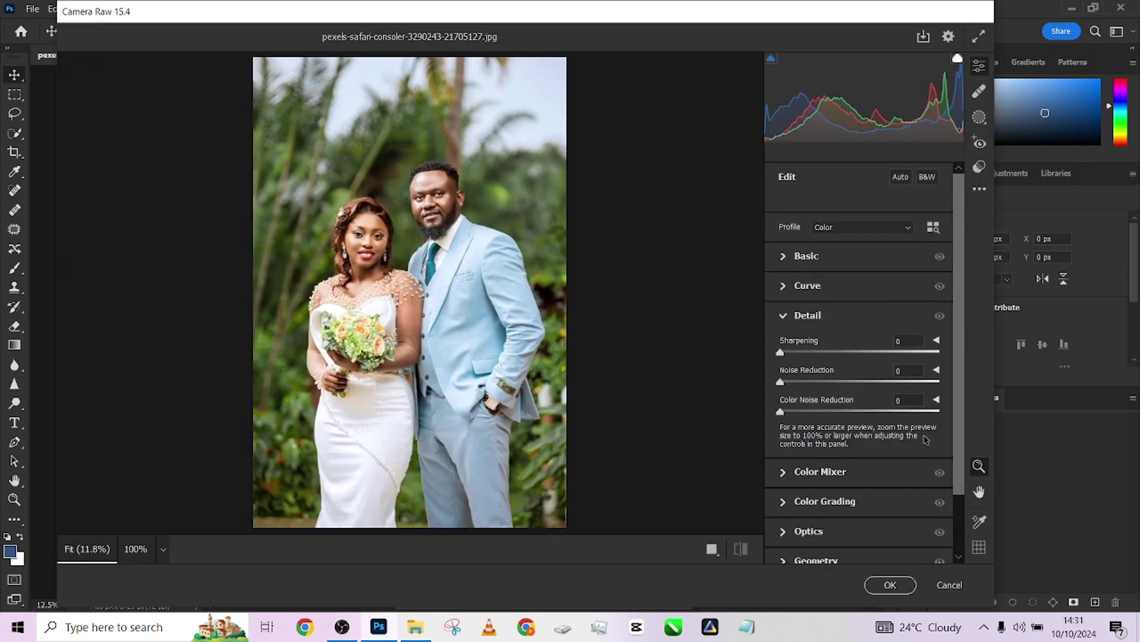
Try the settings file "pga wedding preset 2024 (2)" on the photo, compare it with the original look, and revert it.
left_click(981, 190)
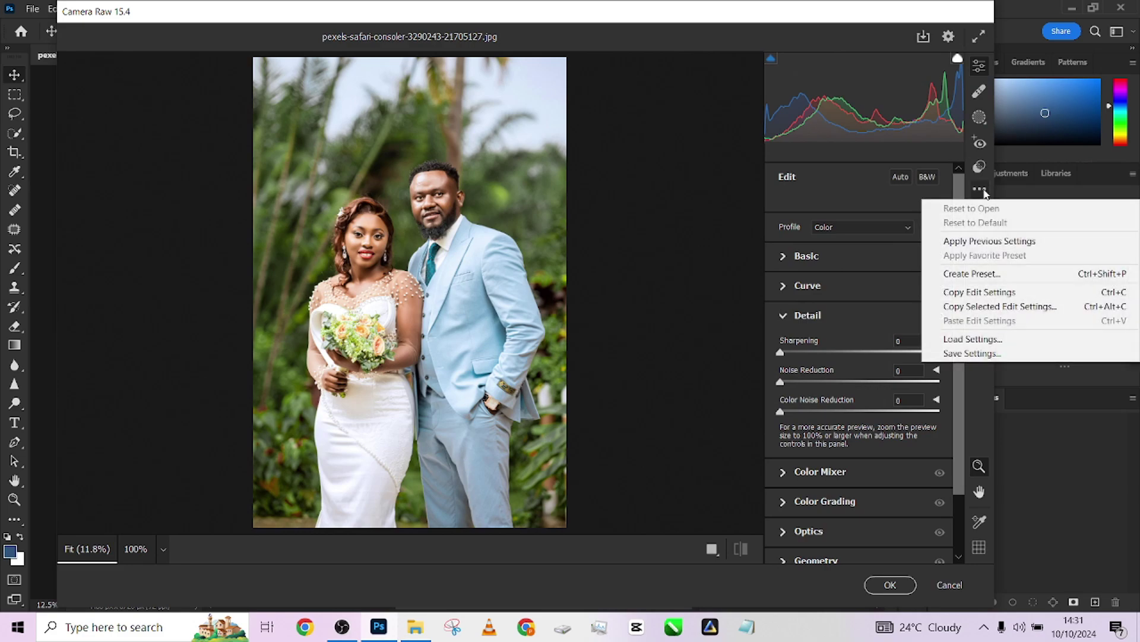
left_click(983, 342)
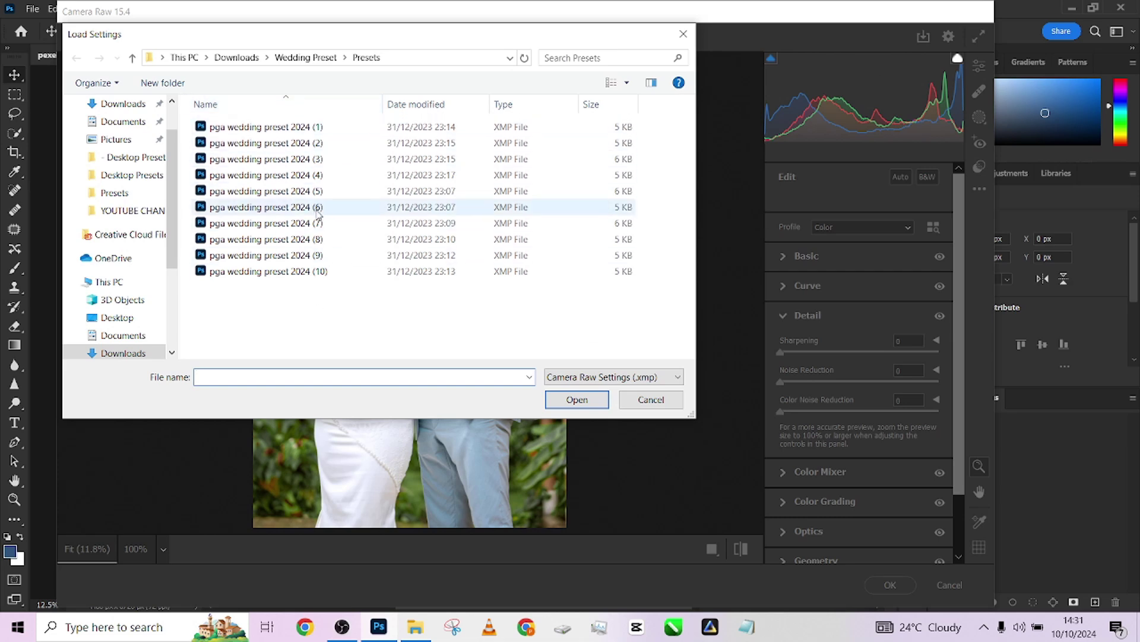
left_click(311, 148)
left_click(549, 406)
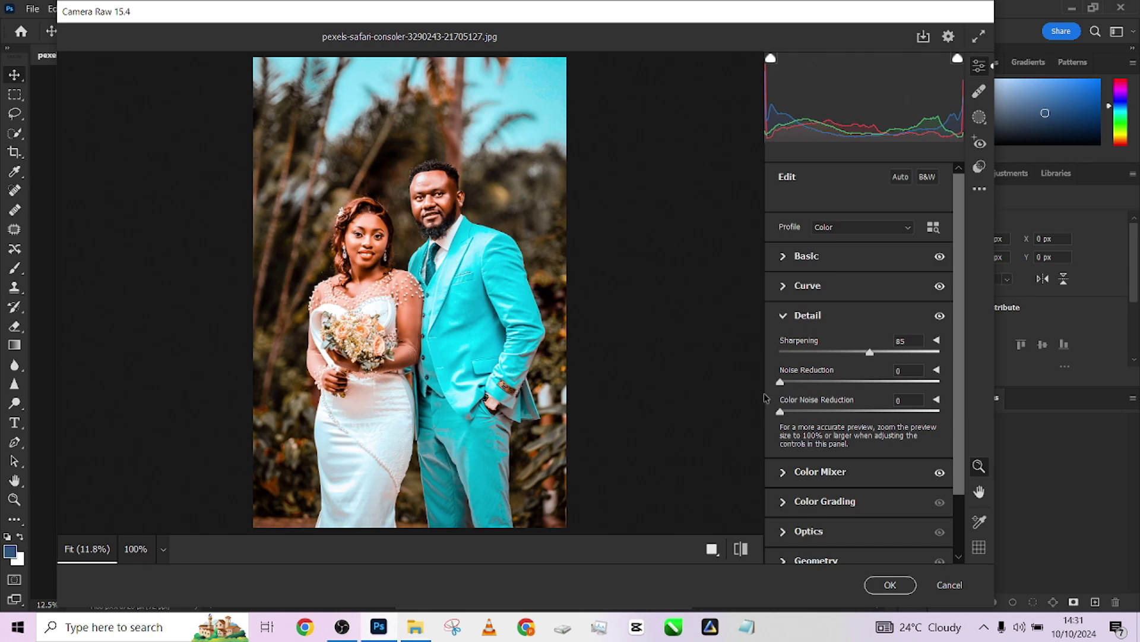
left_click(739, 549)
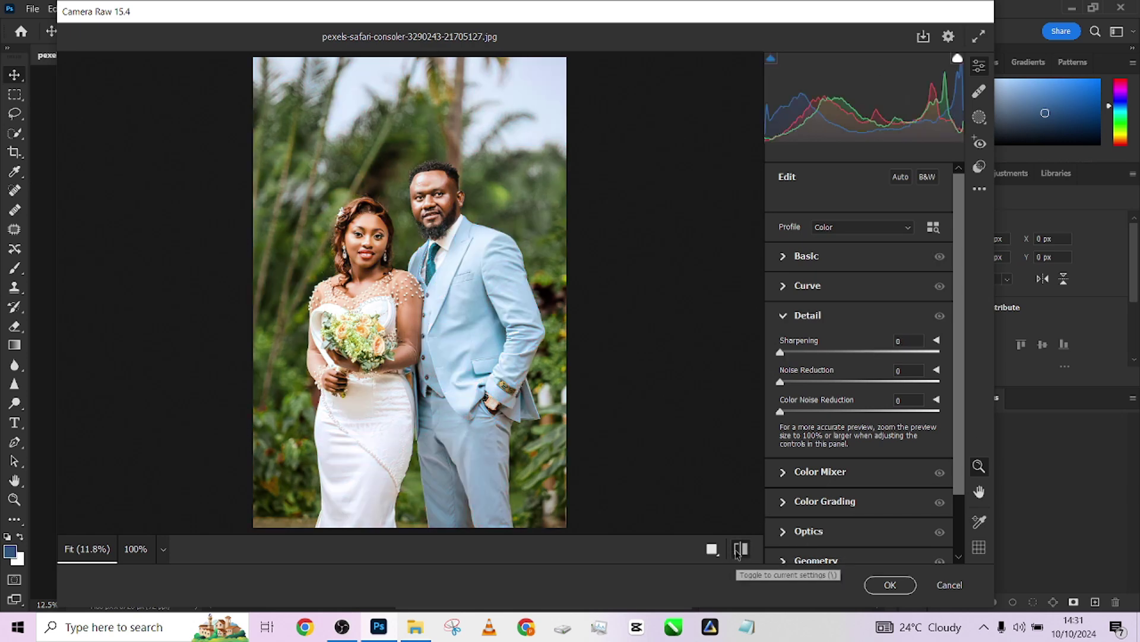
left_click(746, 553)
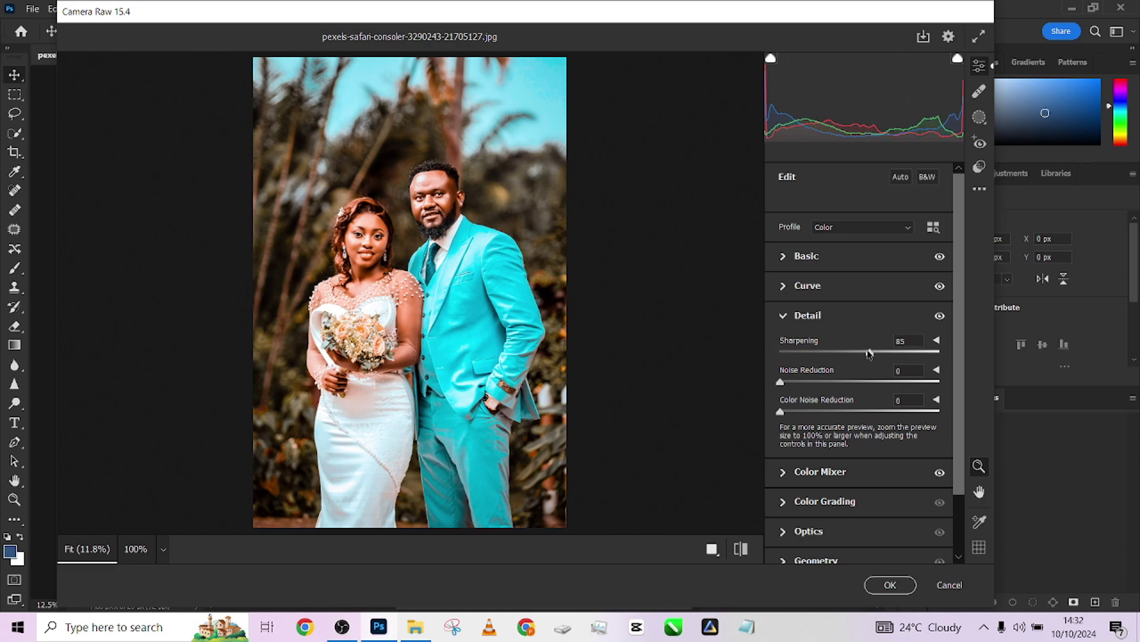
key("backslash")
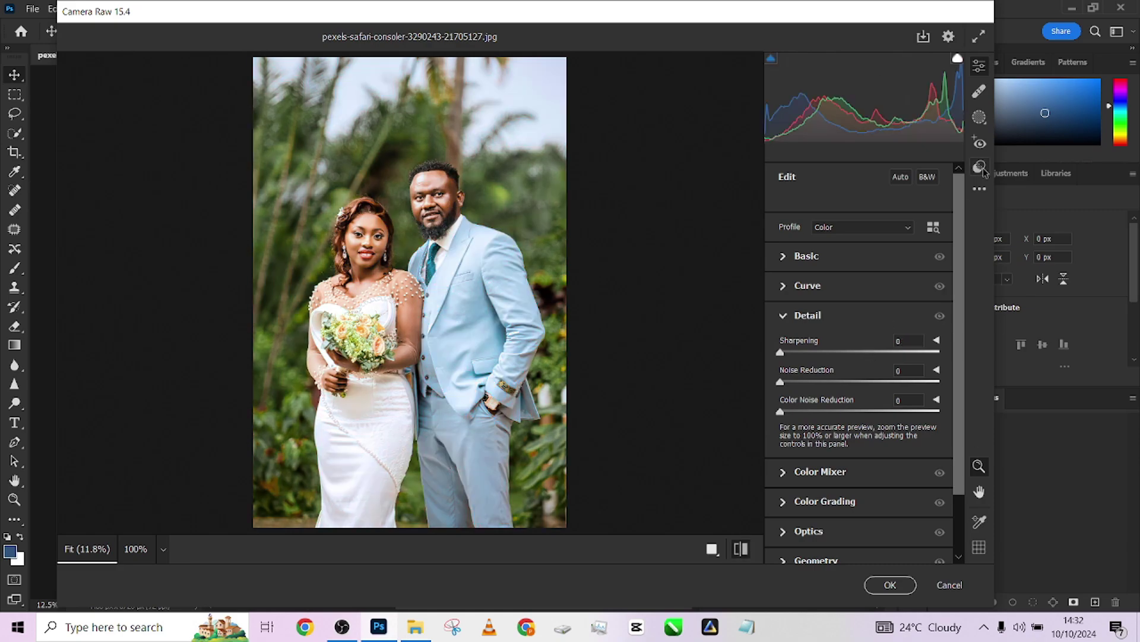
Try the settings file "pga wedding preset 2024 (6)", compare it with the original look, and undo it.
left_click(980, 189)
left_click(972, 339)
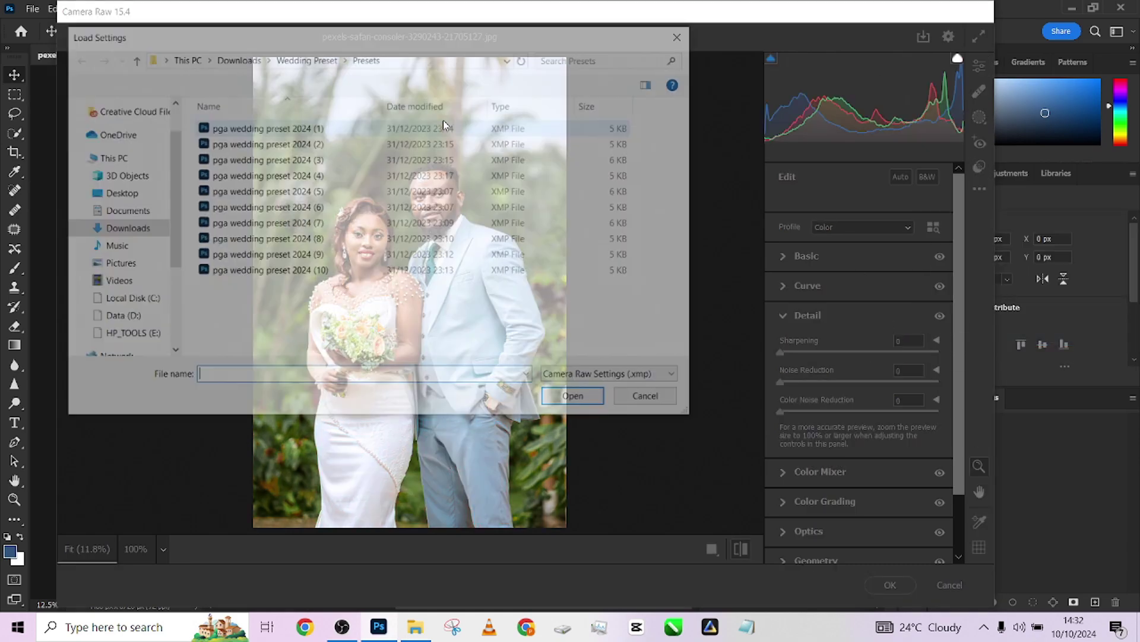
left_click(315, 208)
left_click(578, 400)
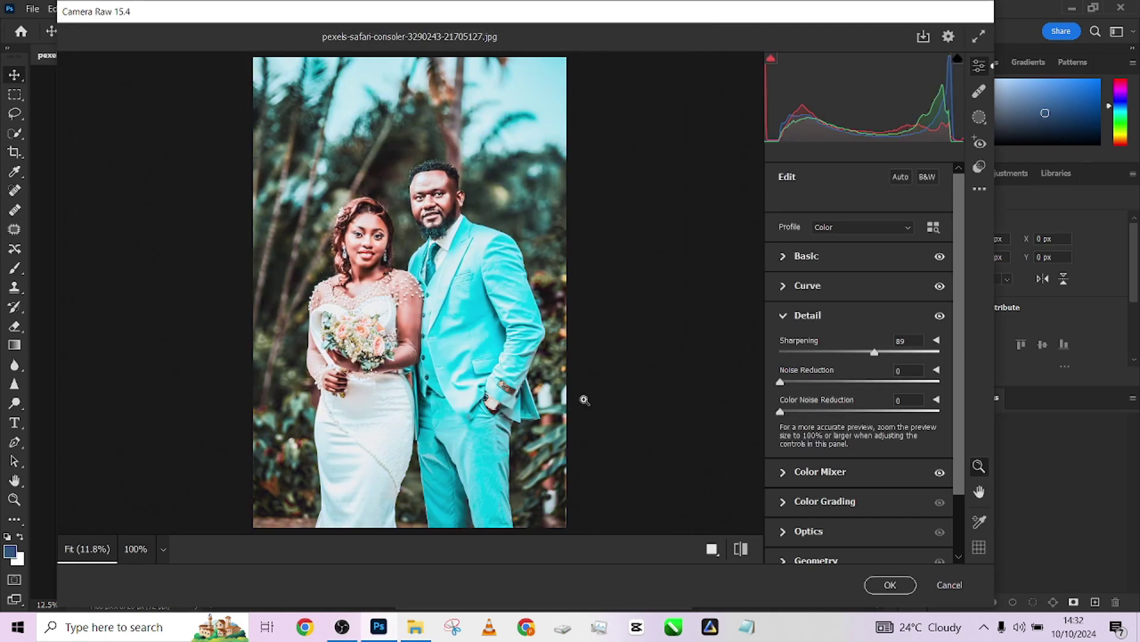
left_click(740, 547)
left_click(740, 547)
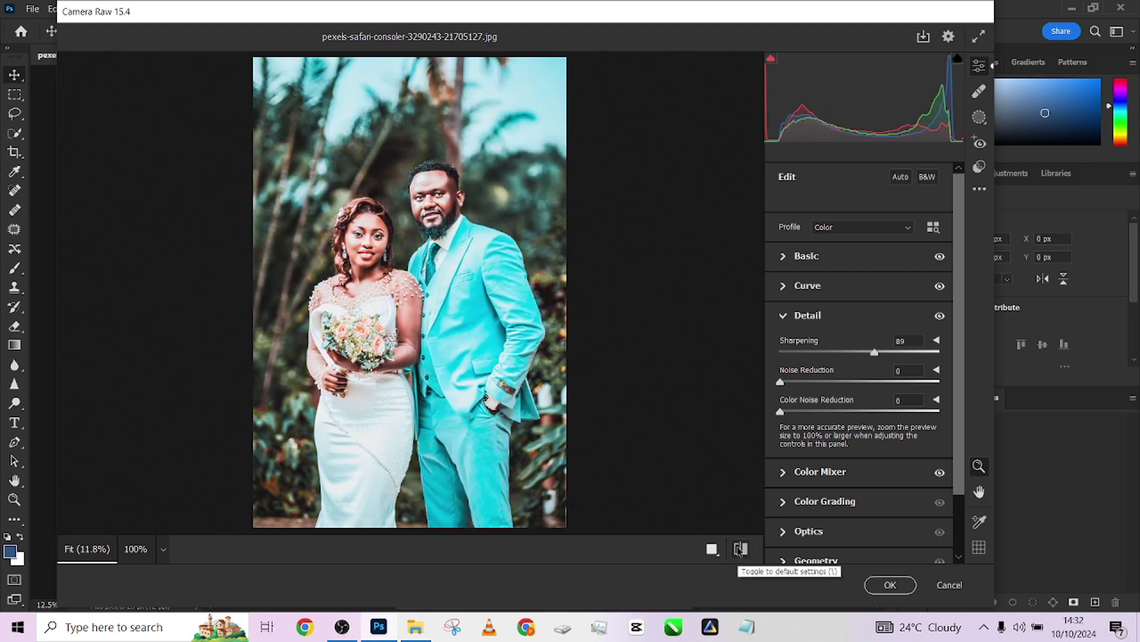
key("ctrl+z")
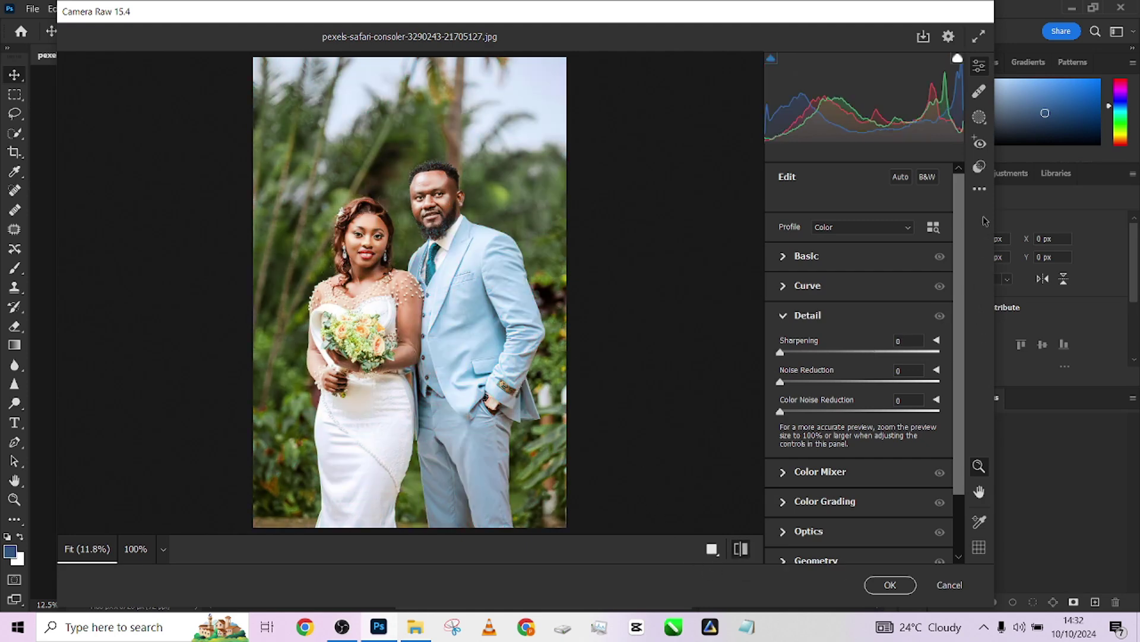
Try the settings file "pga wedding preset 2024 (10)" on the photo and undo it.
left_click(980, 189)
left_click(966, 339)
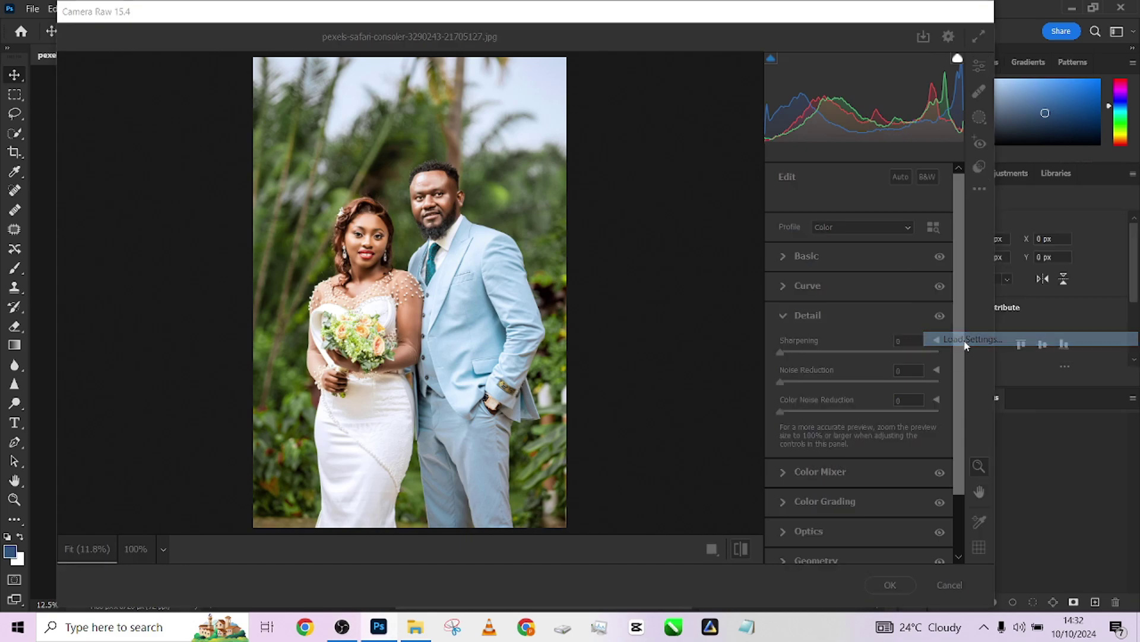
left_click(296, 271)
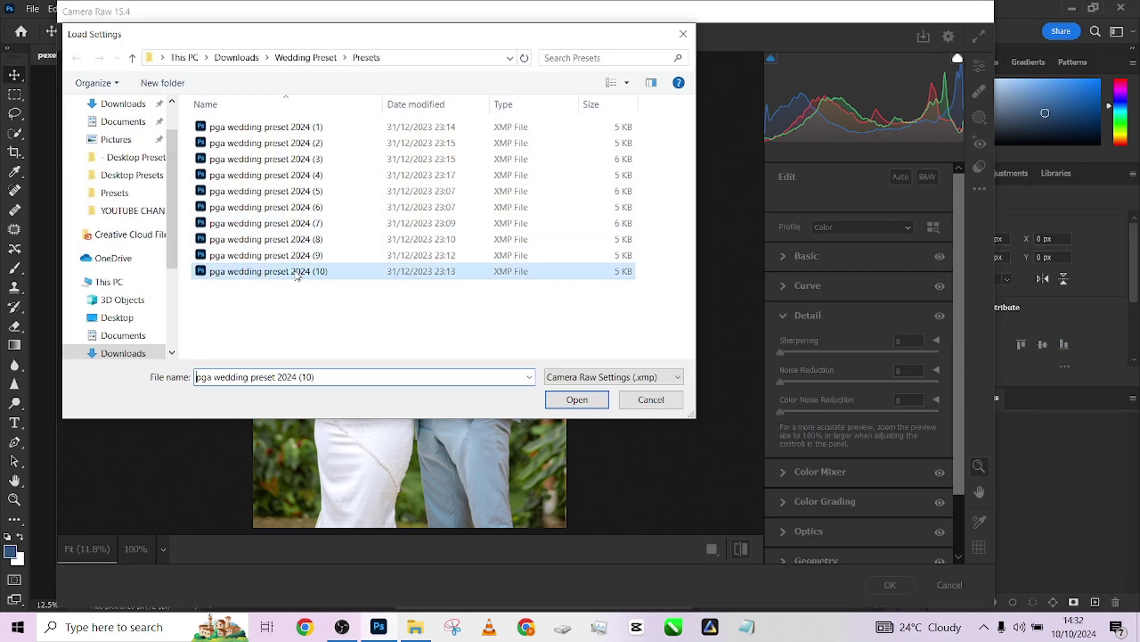
left_click(577, 399)
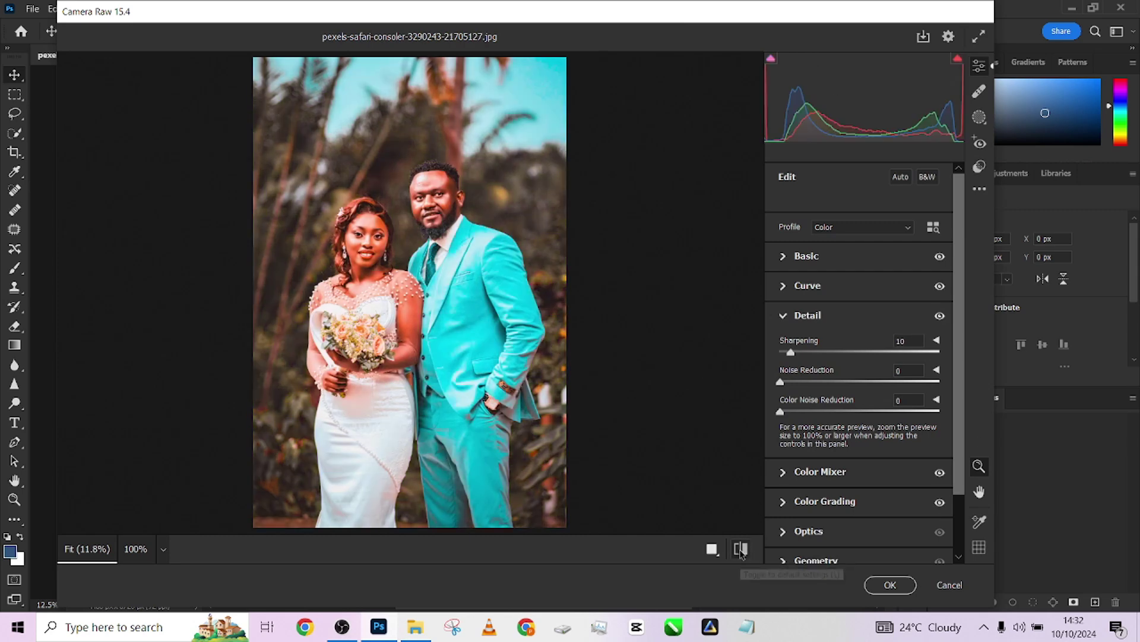
key("ctrl+z")
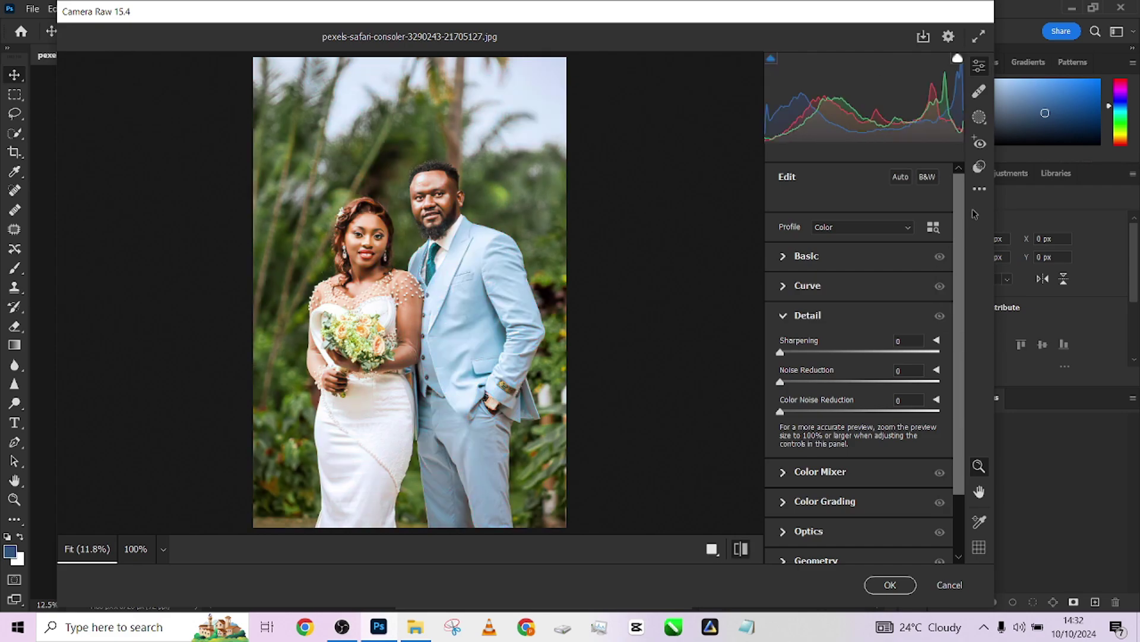
Load the settings file "pga wedding preset 2024 (2)" and apply the Camera Raw grade to the stamped layer.
left_click(979, 189)
left_click(973, 339)
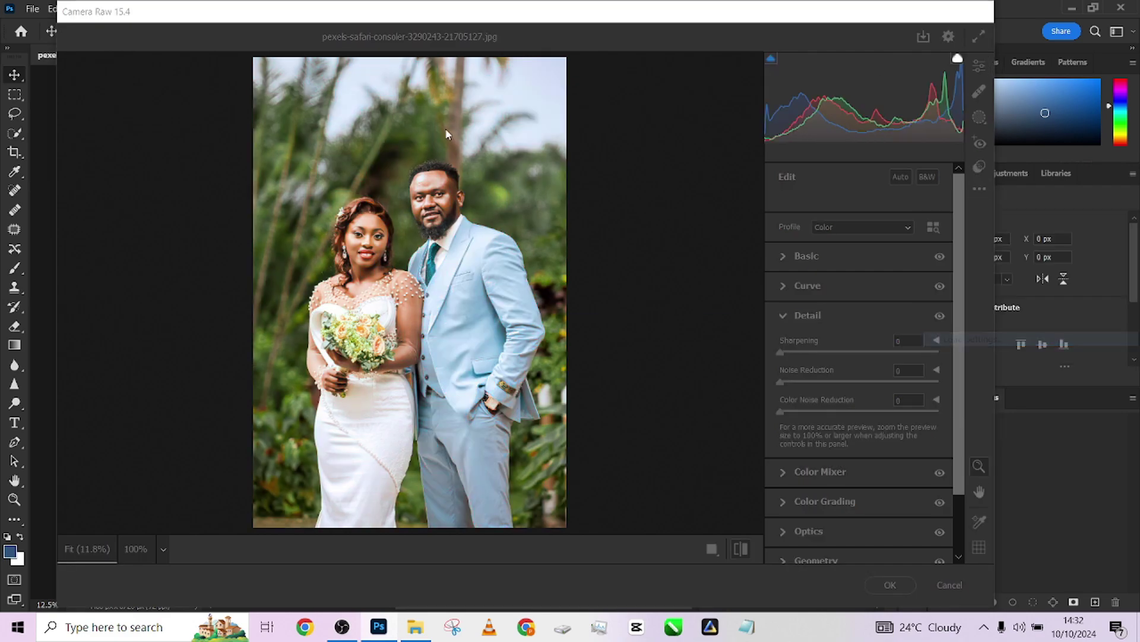
left_click(306, 145)
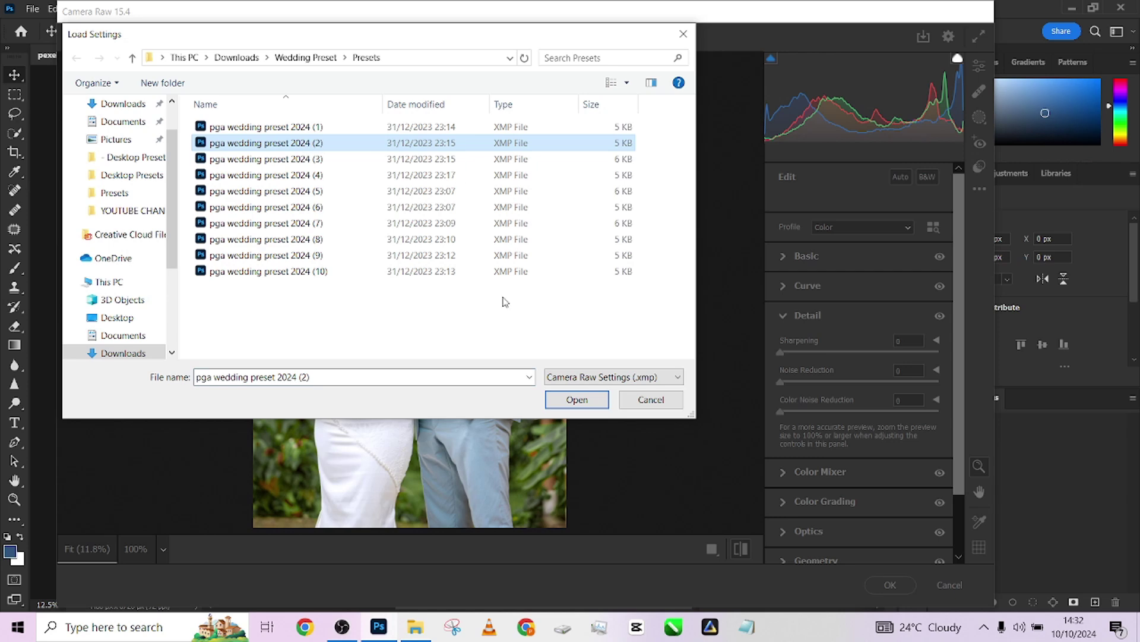
left_click(589, 399)
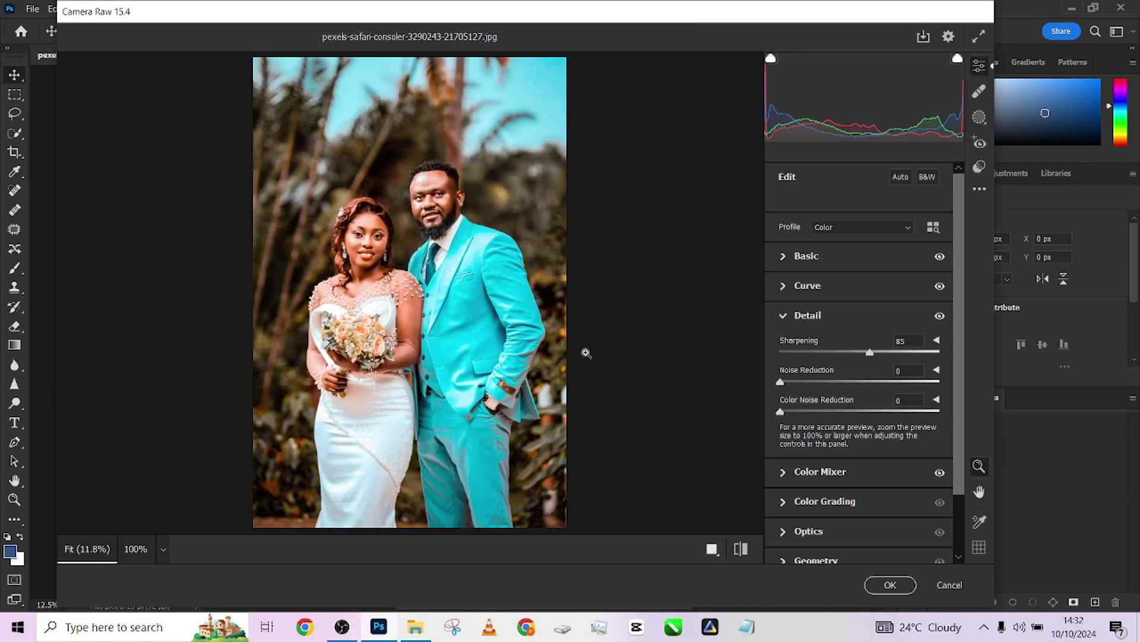
left_click(890, 585)
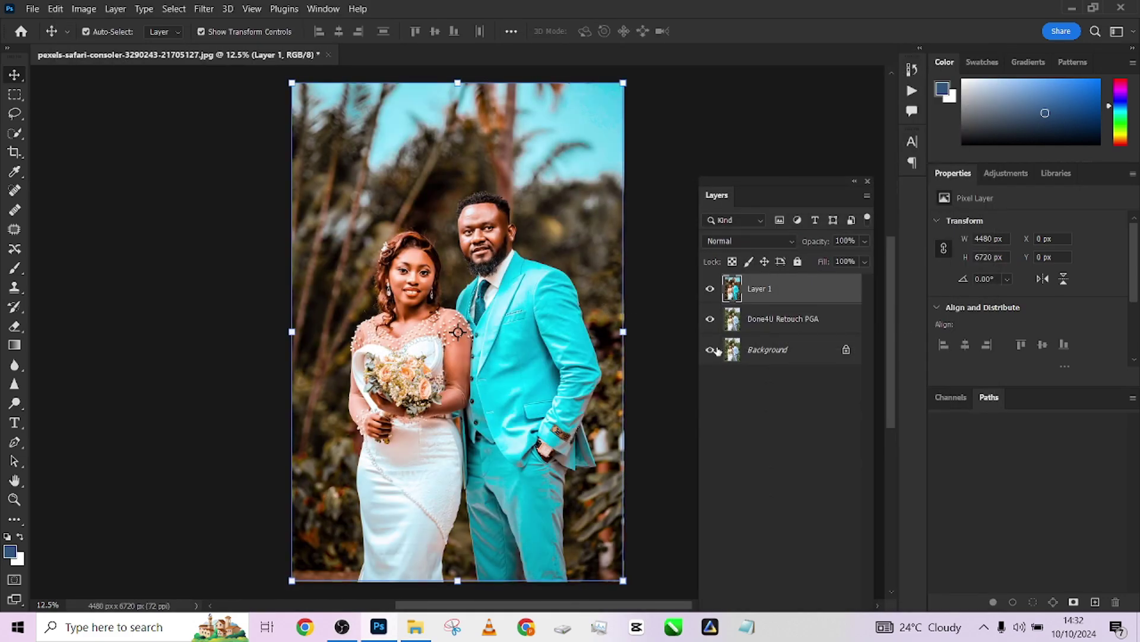
Compare the photo with the color-graded Layer 1 hidden and shown, and move the floating layer list higher.
left_click(710, 290)
left_click(709, 290)
left_click_drag(784, 187, 801, 124)
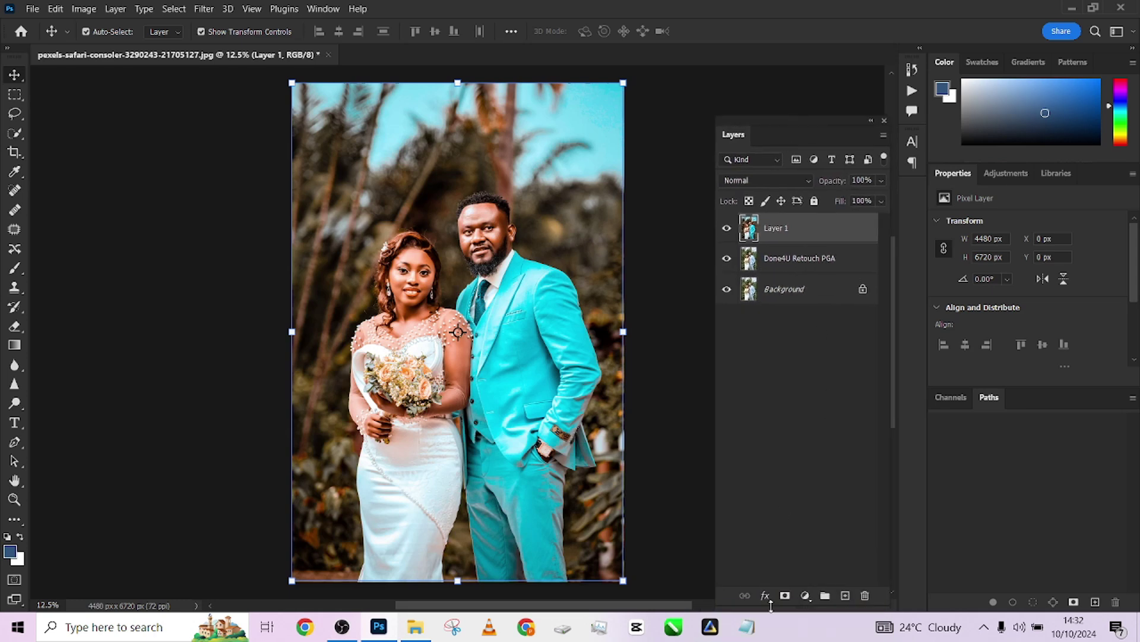
Add a layer mask to Layer 1 and paint black with the Brush over the groom's and bride's faces.
left_click(785, 595)
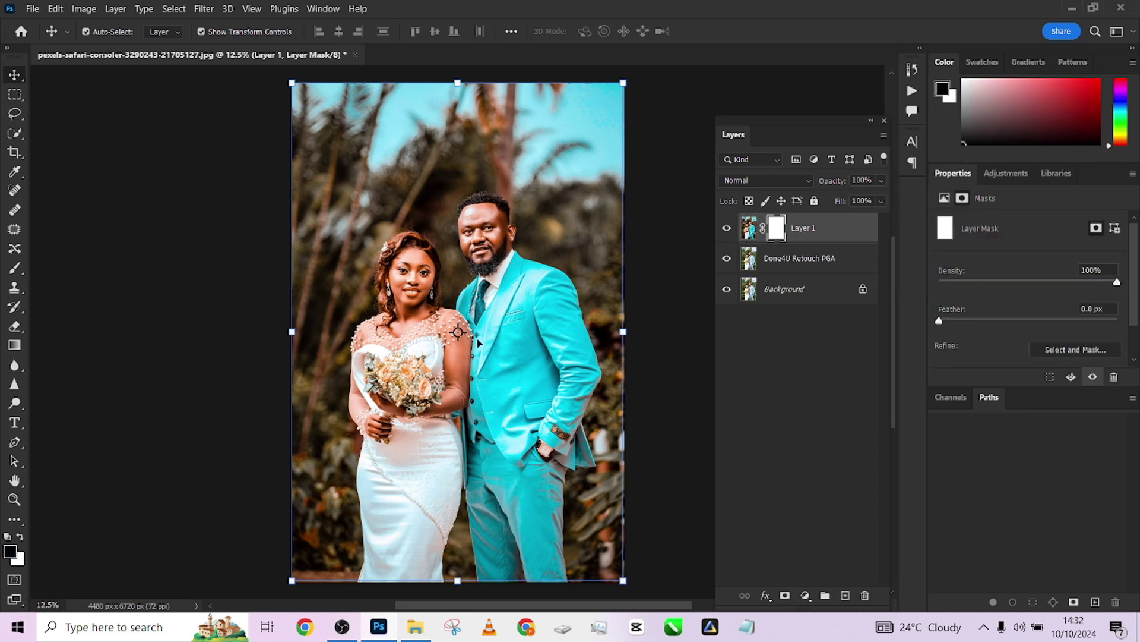
key("b")
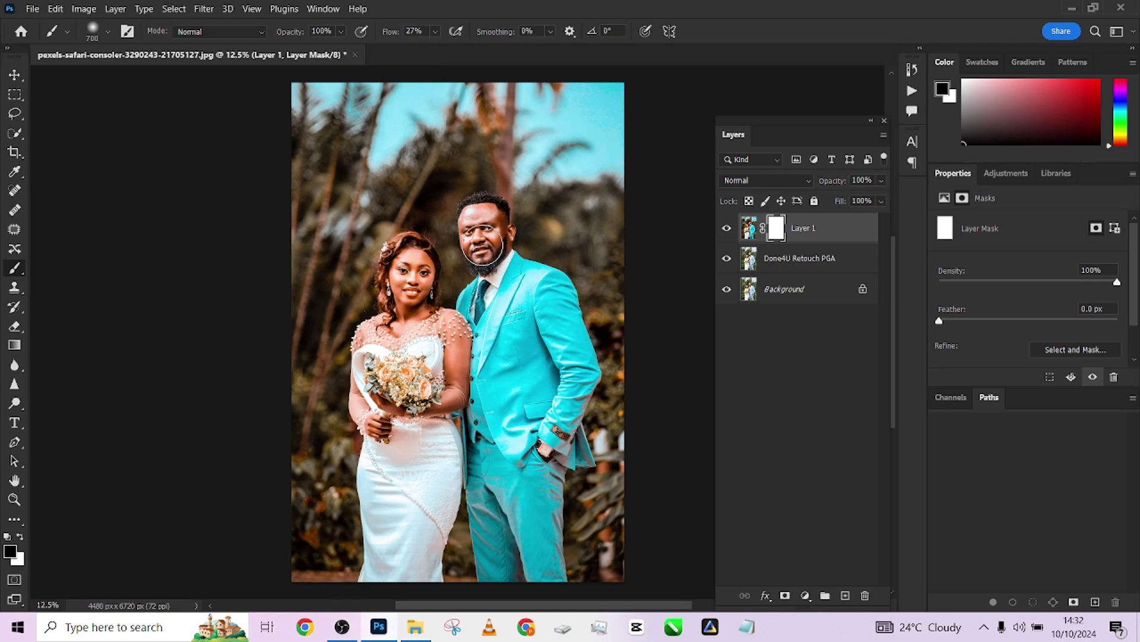
left_click(480, 231)
mouse_move(404, 309)
left_mouse_down()
mouse_move(415, 261)
mouse_move(417, 324)
left_mouse_up()
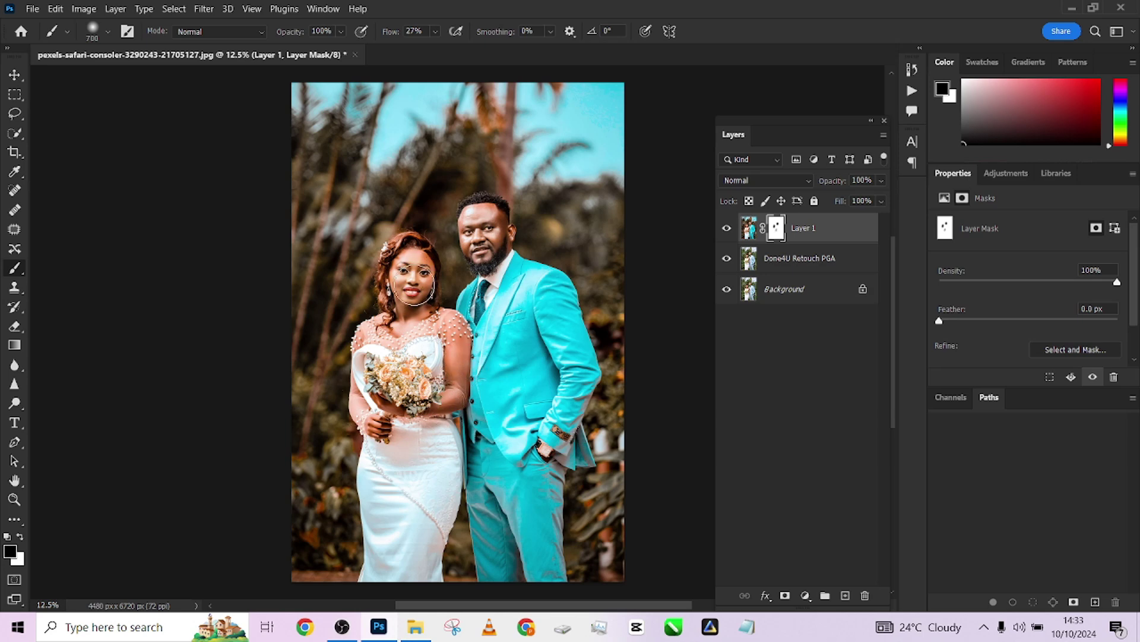
Compare the masked color grade with Layer 1 hidden and shown.
left_click(727, 229)
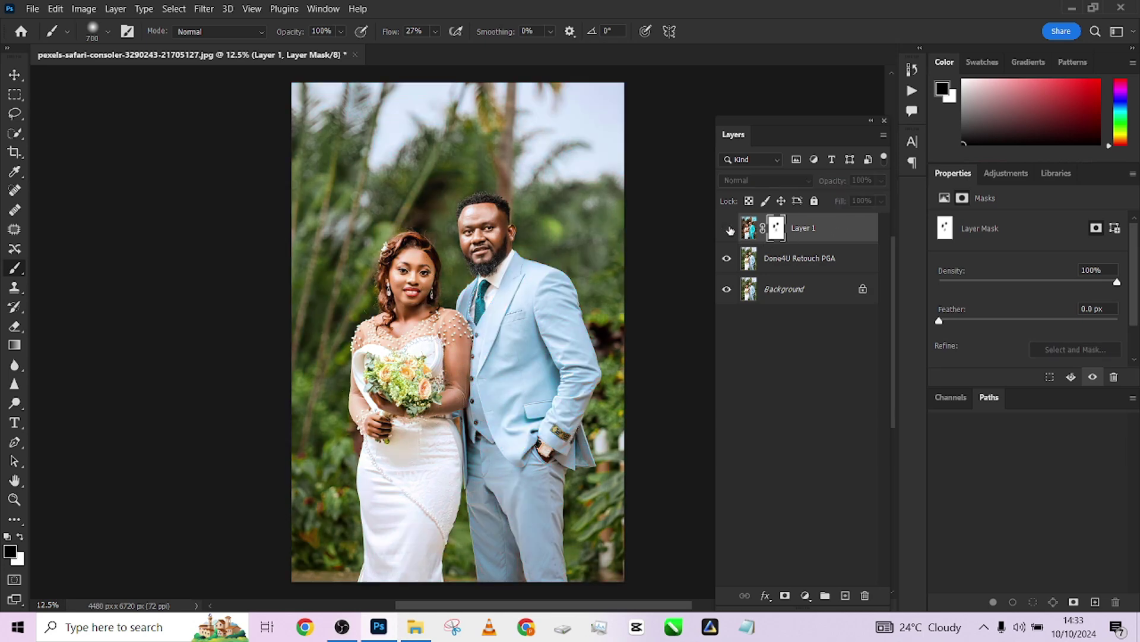
left_click(727, 228)
key("ctrl+minus")
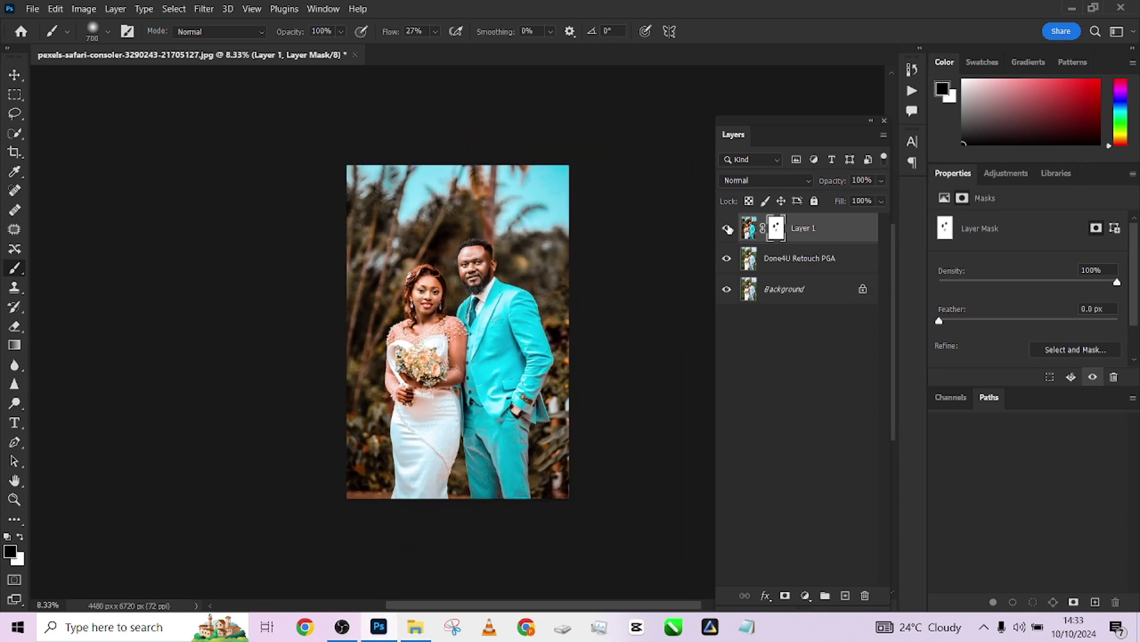
left_click(727, 229)
left_click(727, 228)
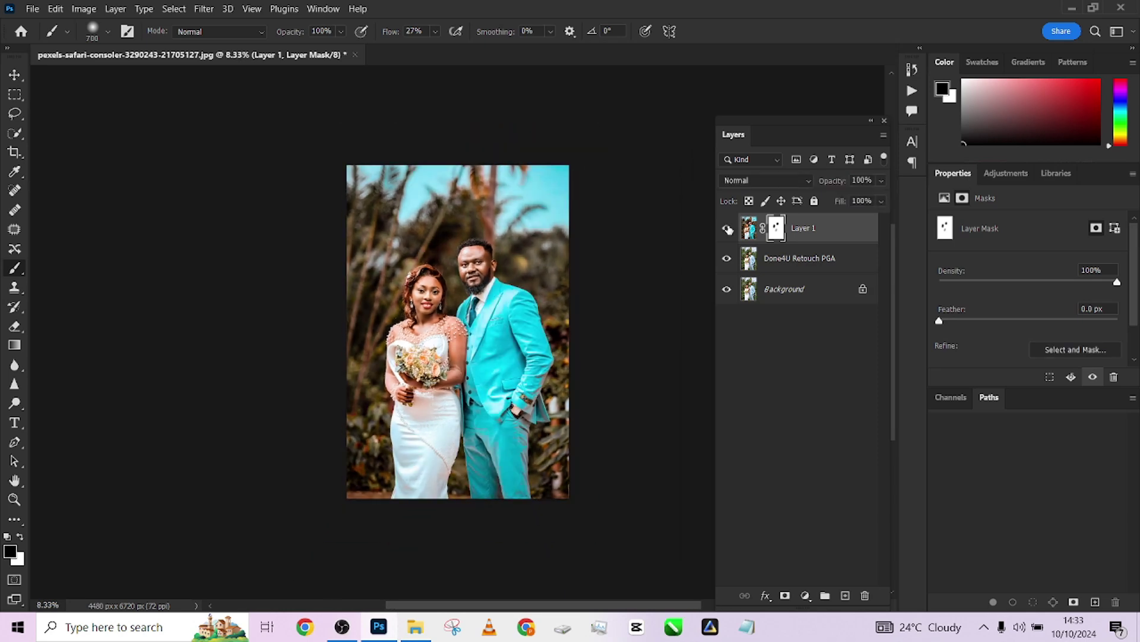
Lower Layer 1's opacity to 73% and check the softened grade by toggling the layer's visibility.
left_click(880, 179)
left_click_drag(873, 202, 866, 202)
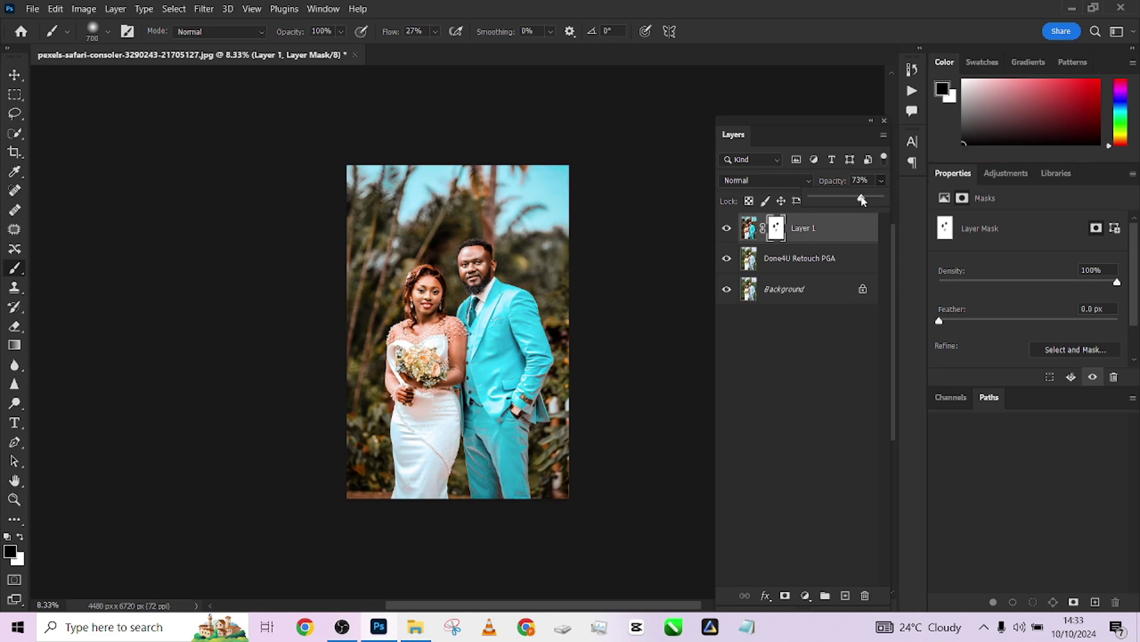
left_click(727, 228)
left_click(727, 228)
left_click(727, 228)
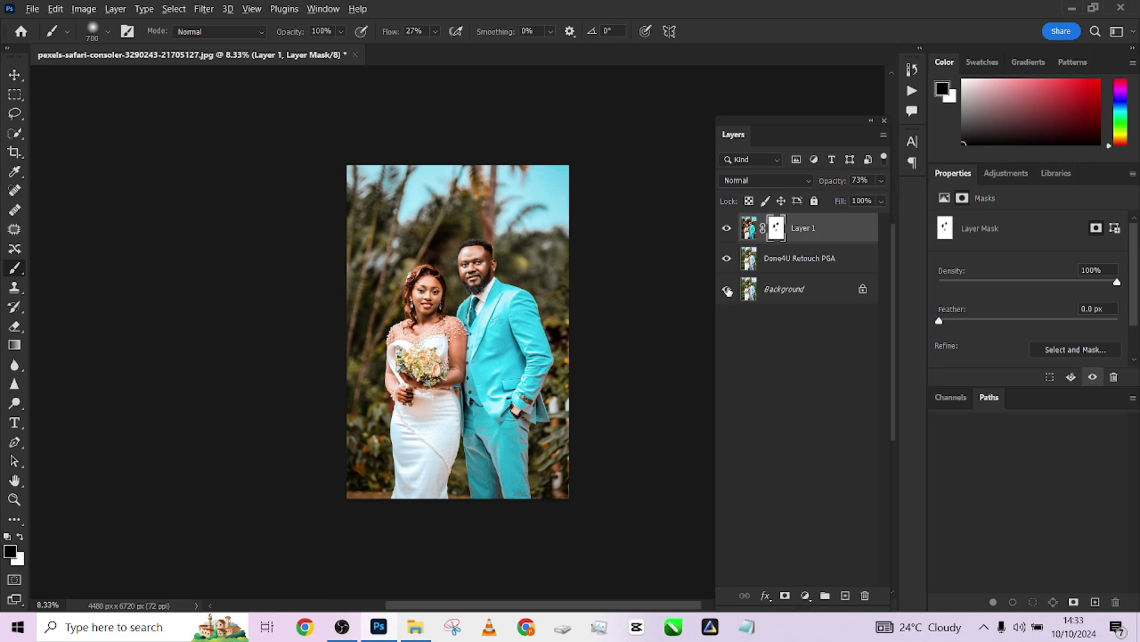
Compare the finished edit with the original photo by showing only the Background layer and restoring all layers.
left_click(727, 290, "alt")
key("ctrl+plus")
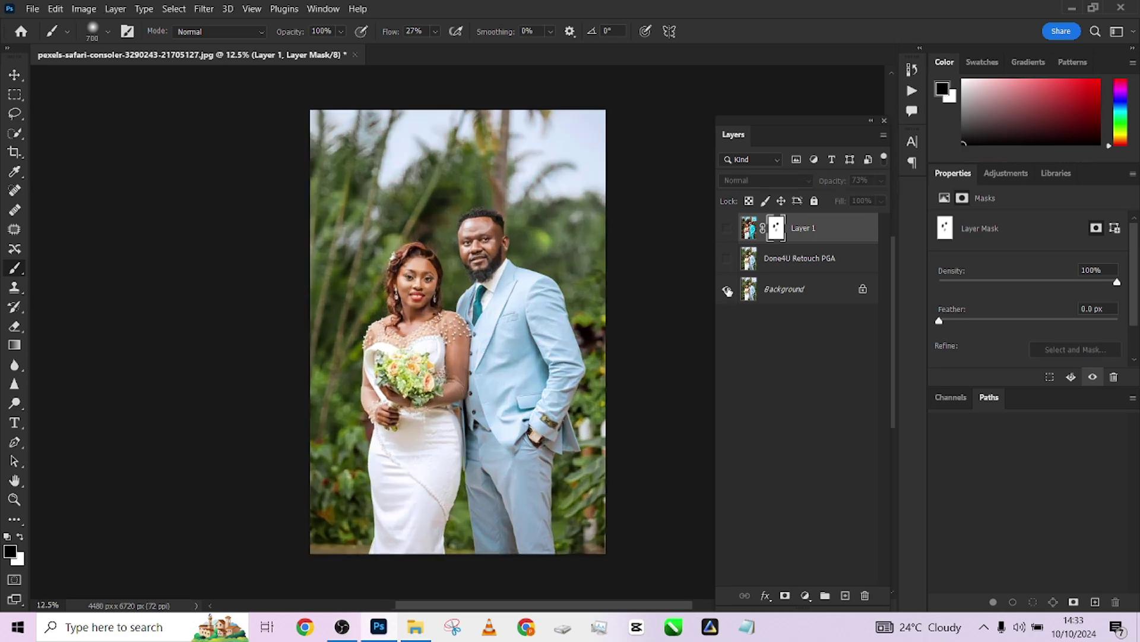
left_click(727, 291, "alt")
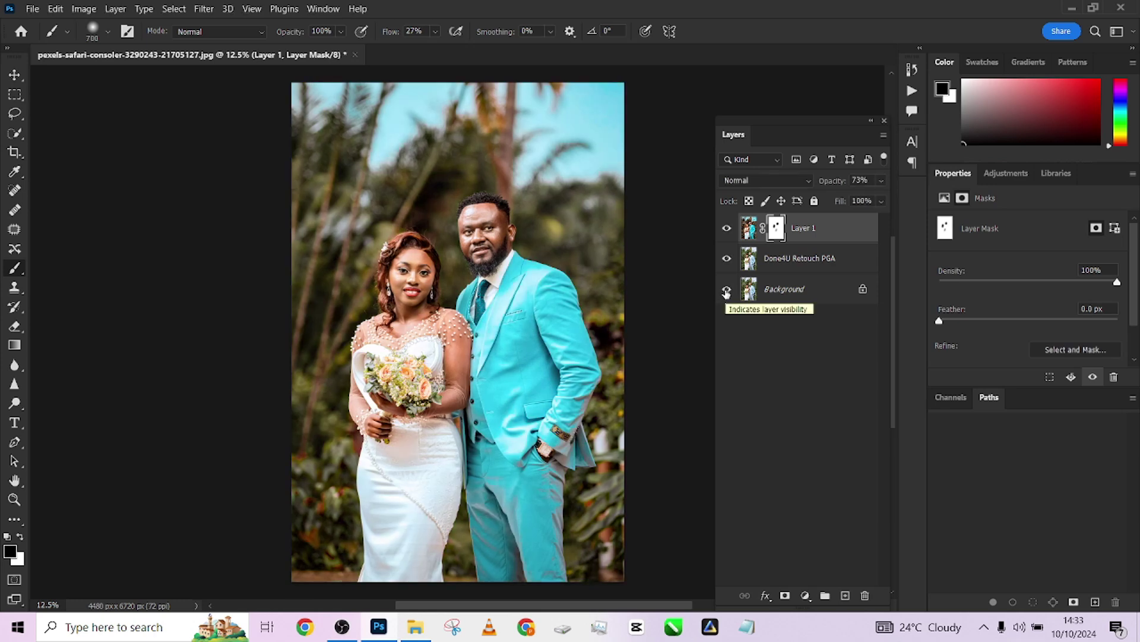
key("ctrl+minus")
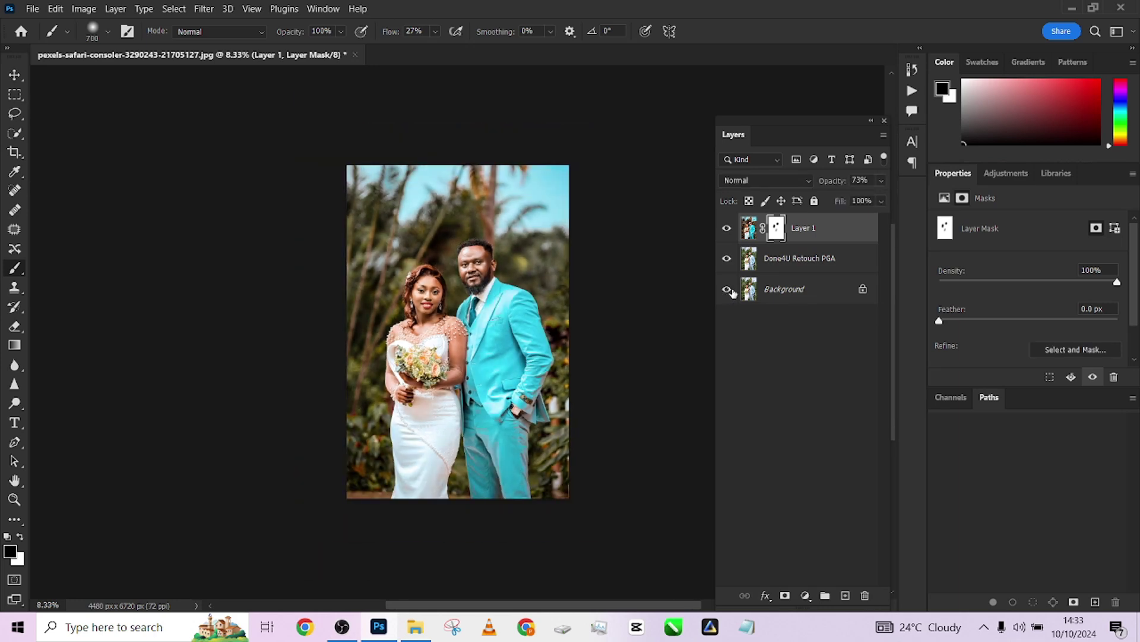
left_click(727, 289)
left_click(727, 290)
left_click(420, 629)
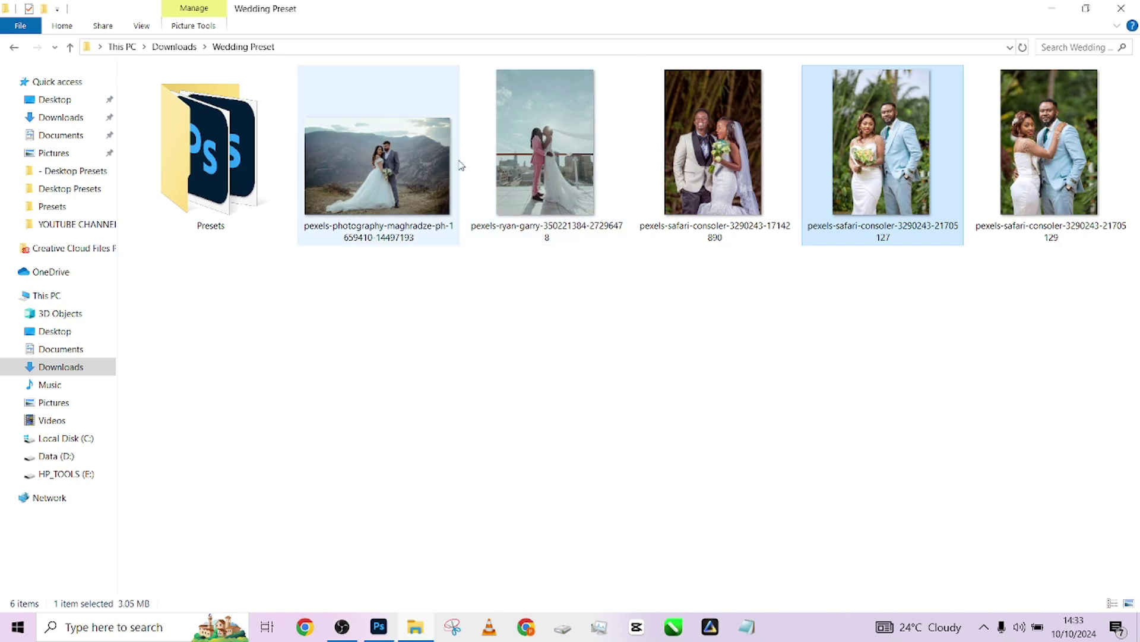
left_click(517, 159)
left_click_drag(565, 131, 863, 34)
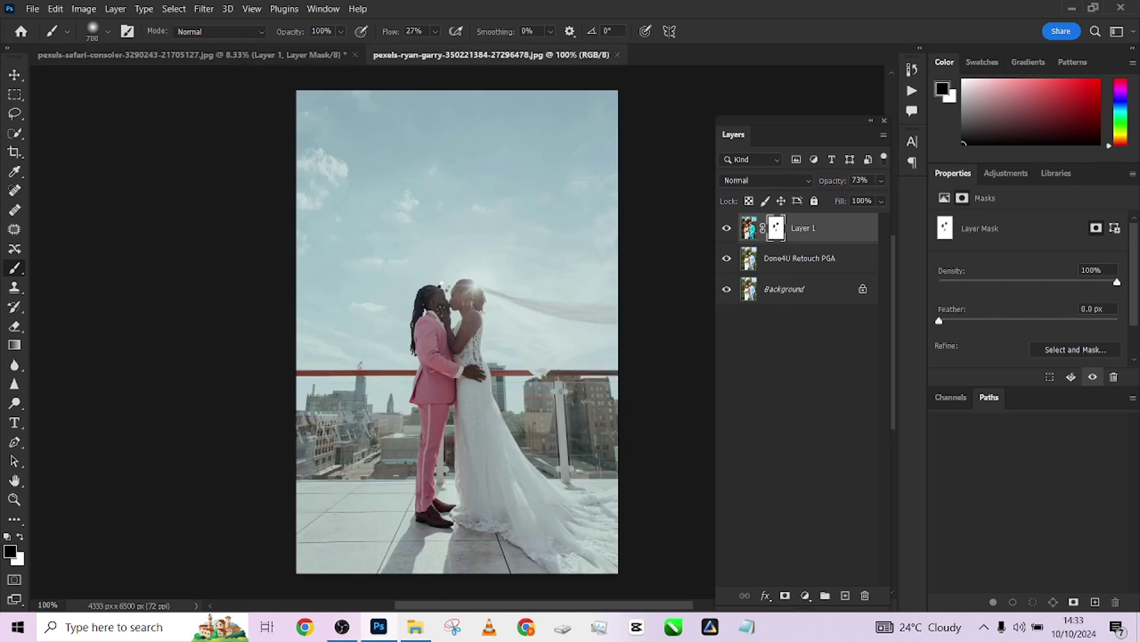
Switch to the Move tool, duplicate the Background layer and open the copy in the Camera Raw Filter.
left_click(15, 76)
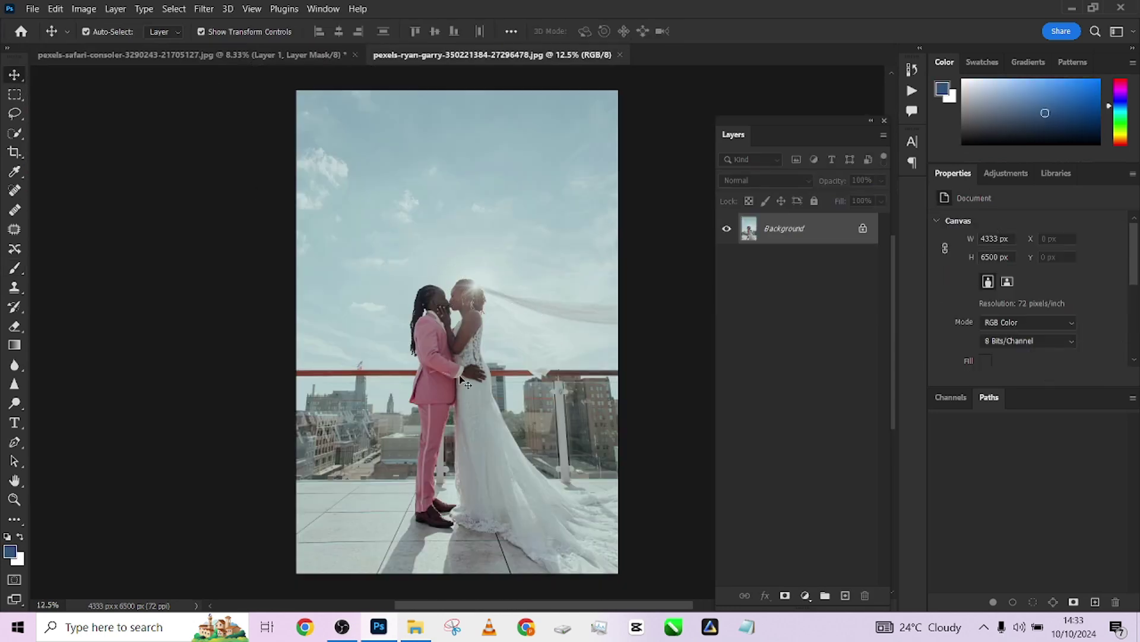
scroll(472, 370, "up", 1)
scroll(472, 370, "down", 1)
key("ctrl+j")
left_click(86, 31)
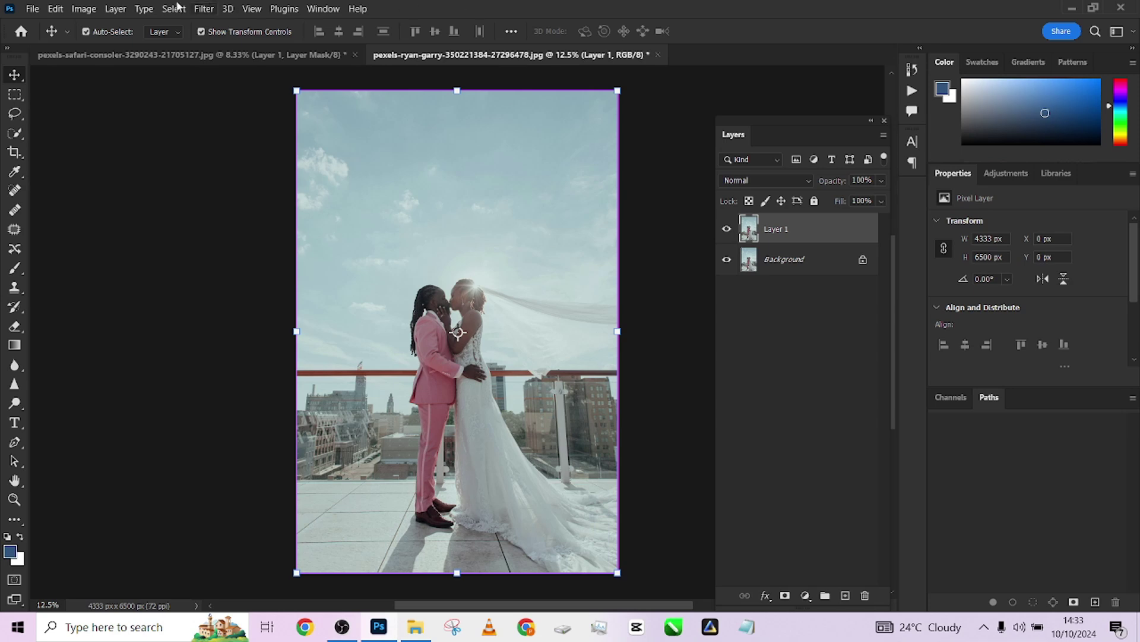
left_click(203, 9)
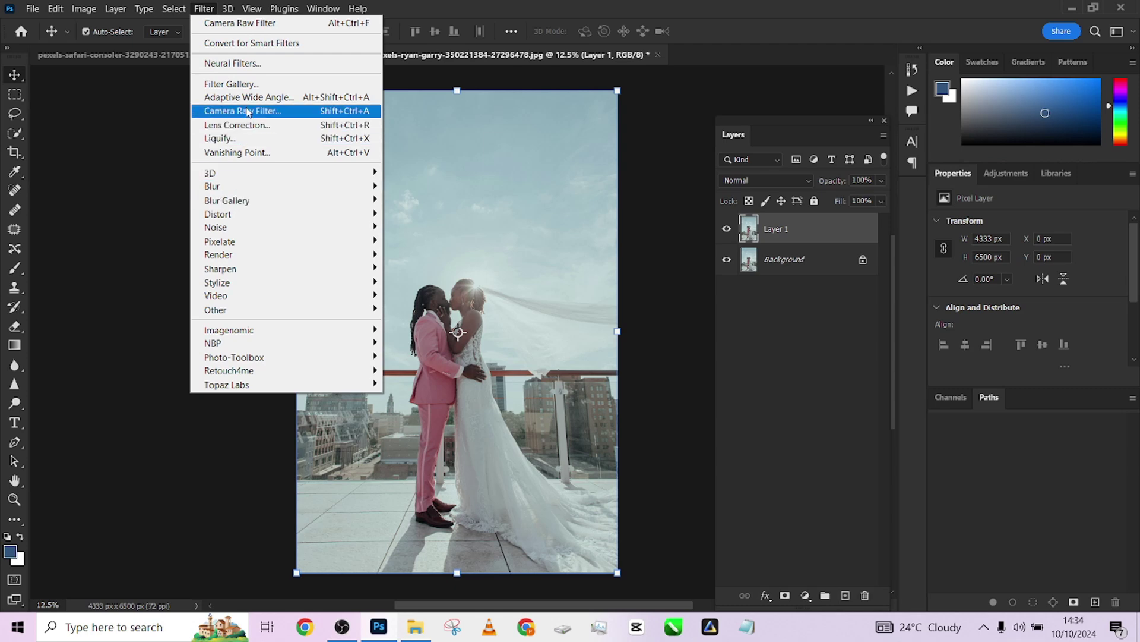
left_click(248, 112)
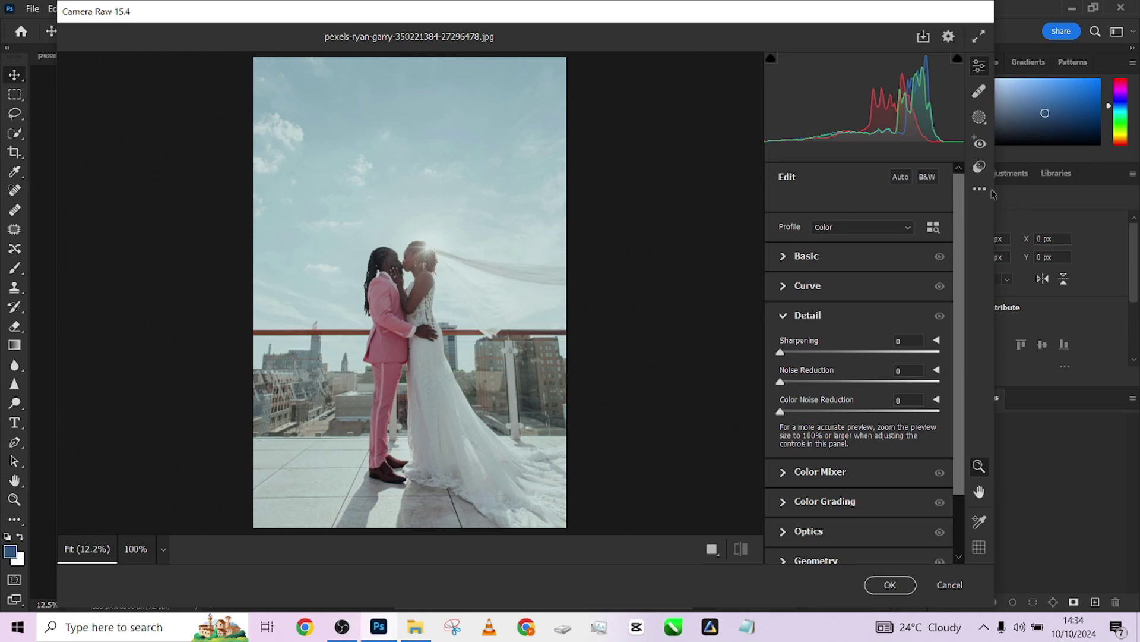
Try the settings file "pga wedding preset 2024 (2)" on the rooftop photo, compare it with the original look, and undo it.
left_click(980, 189)
left_click(973, 340)
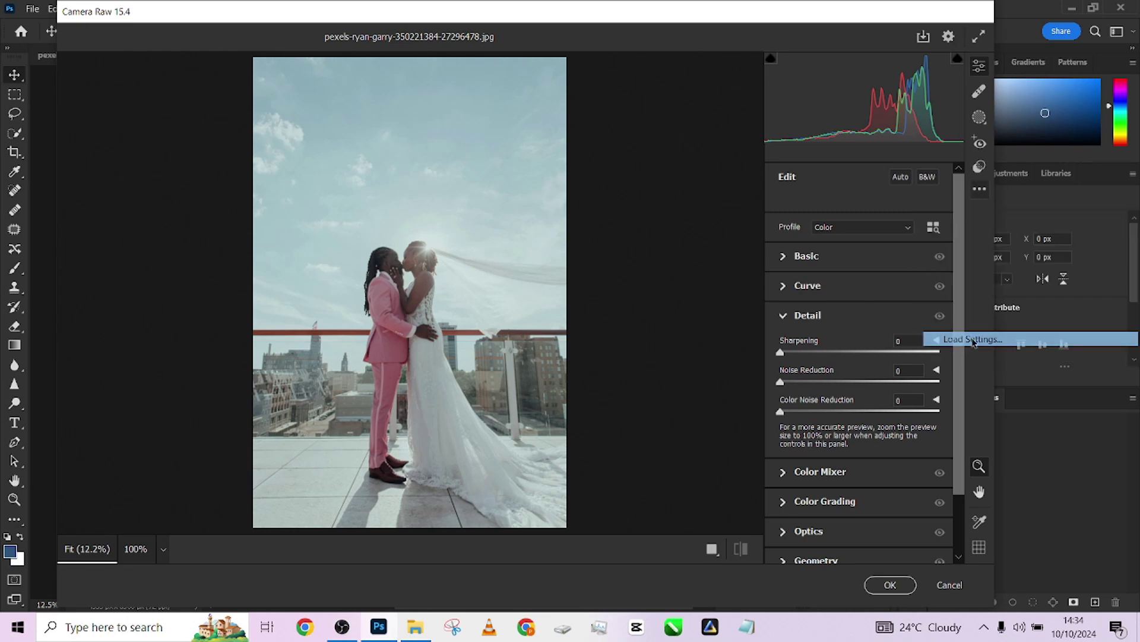
left_click(336, 143)
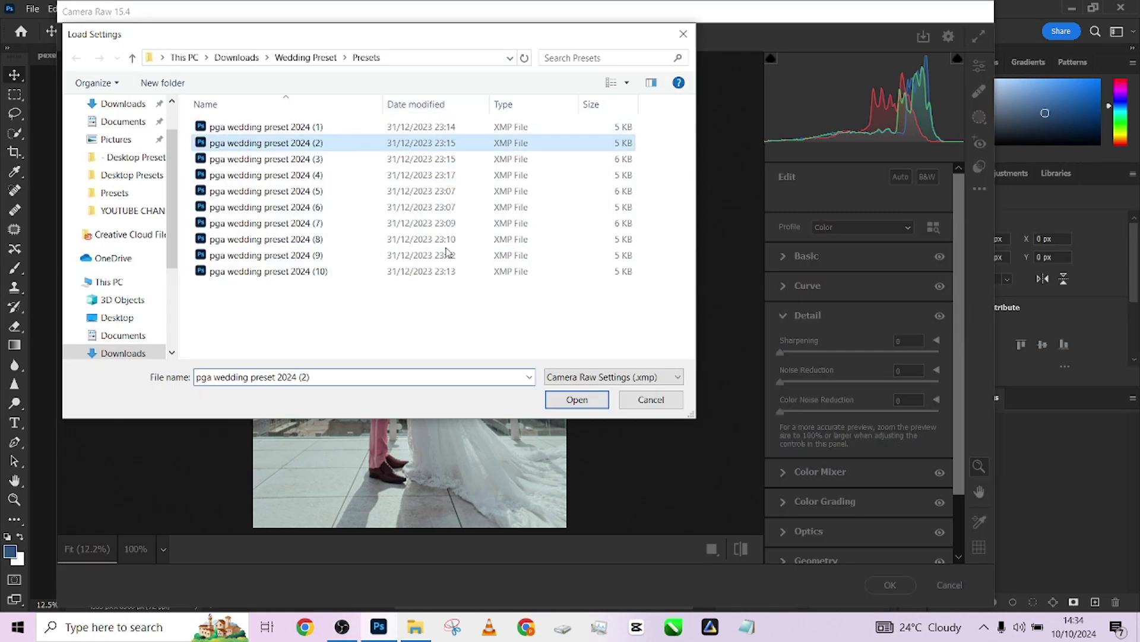
left_click(577, 399)
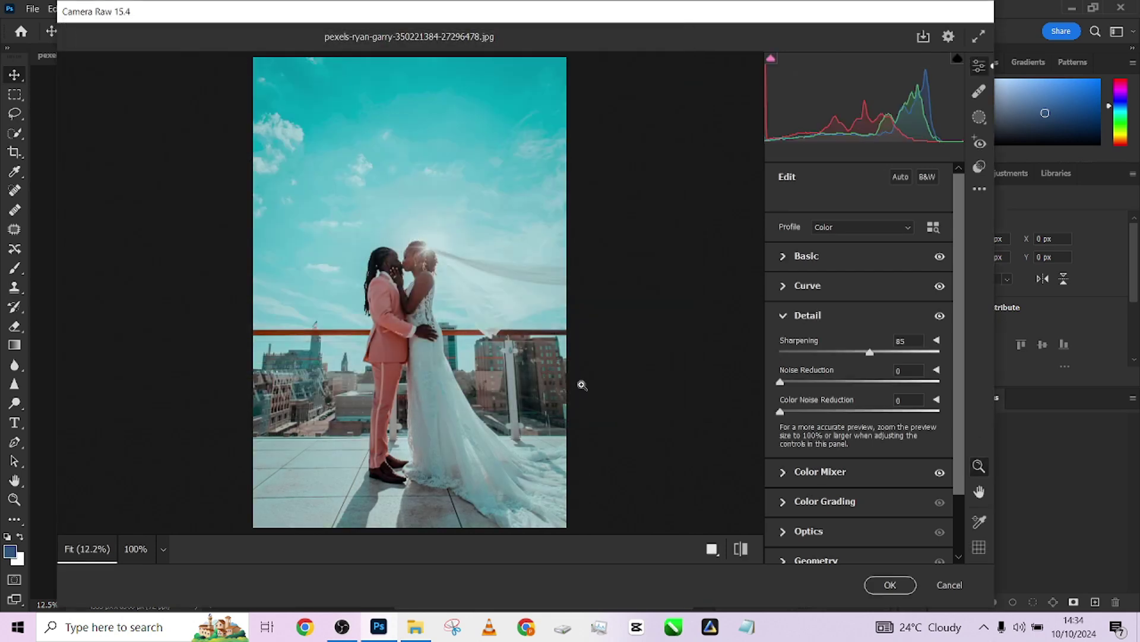
left_click(741, 549)
left_click(741, 550)
key("ctrl+z")
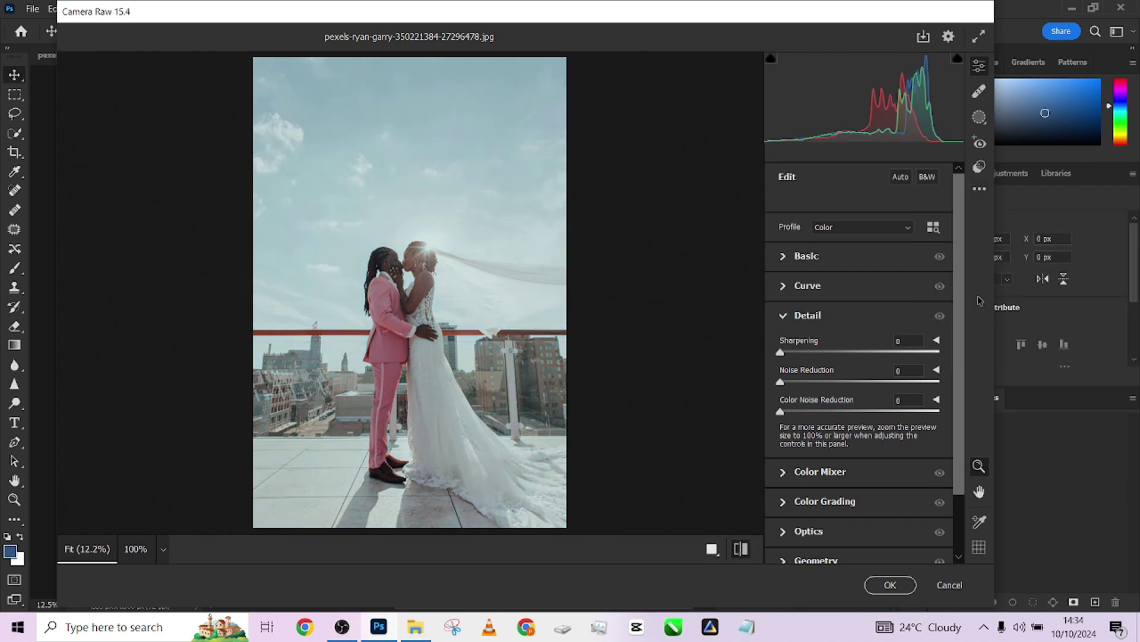
Try the settings file "pga wedding preset 2024 (3)", compare it repeatedly with the default settings, and undo it.
left_click(979, 189)
left_click(971, 339)
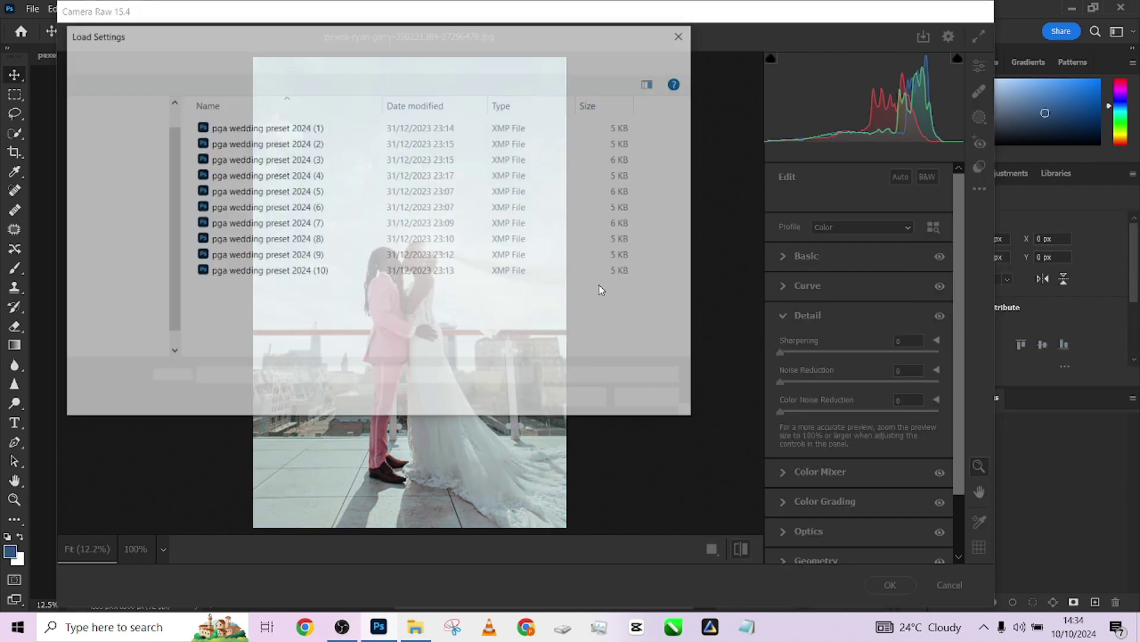
left_click(308, 159)
left_click(573, 404)
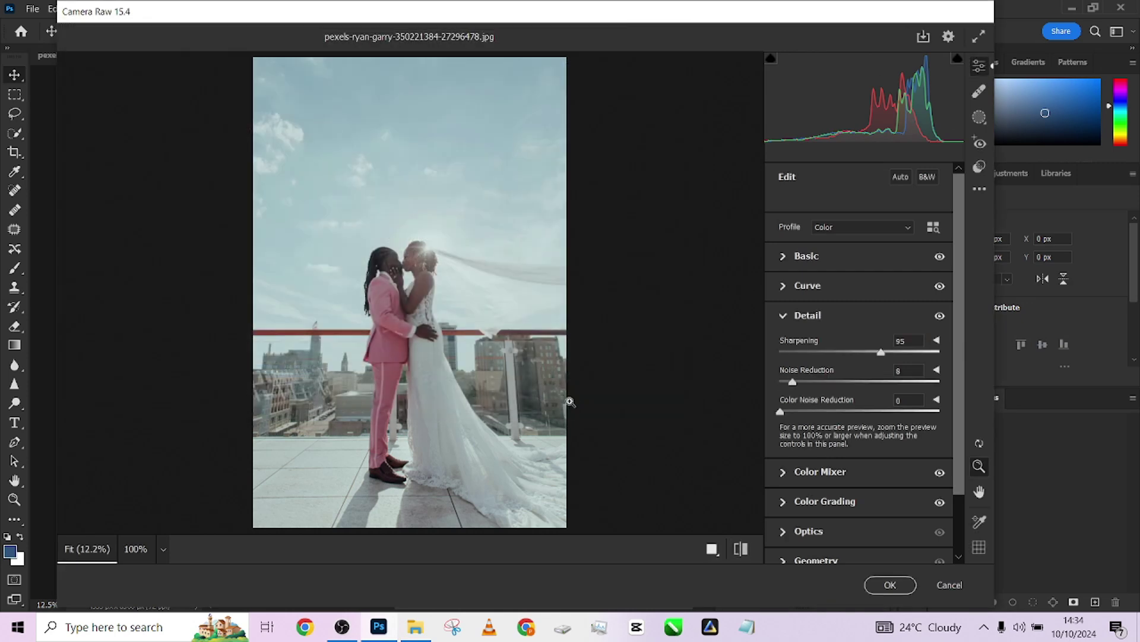
left_click(740, 549)
left_click(740, 550)
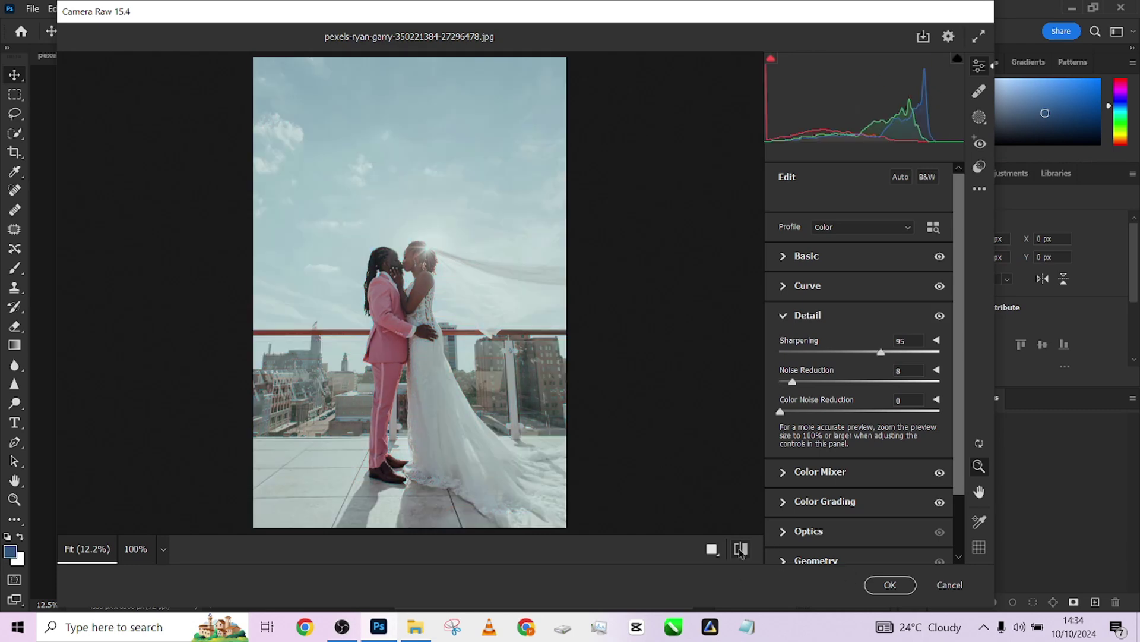
left_click(740, 549)
left_click(740, 549)
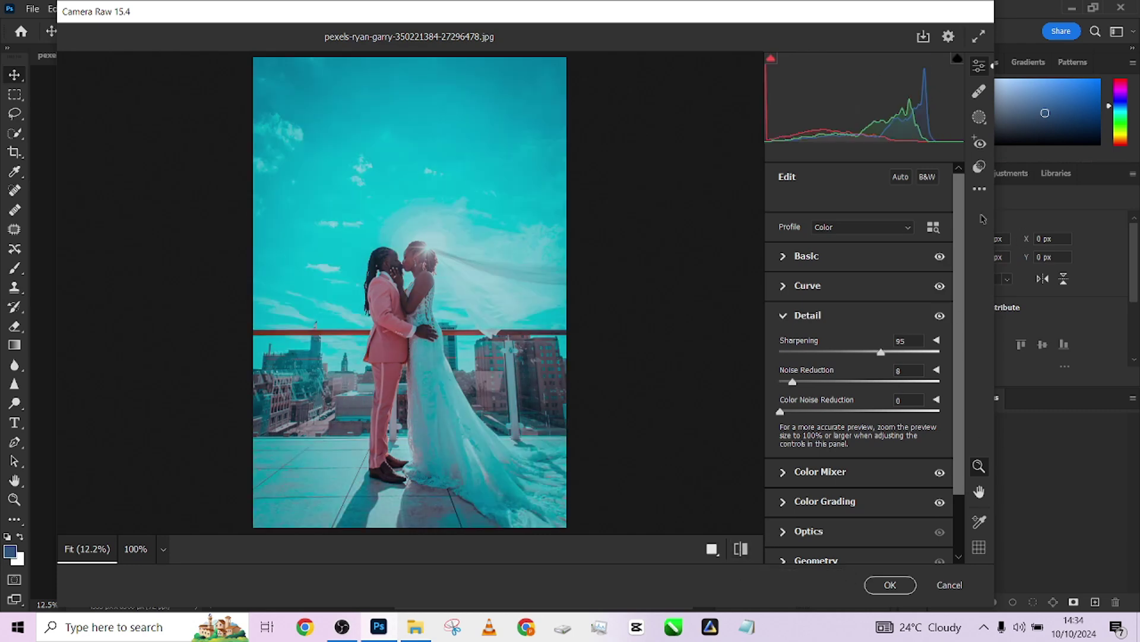
key("backslash")
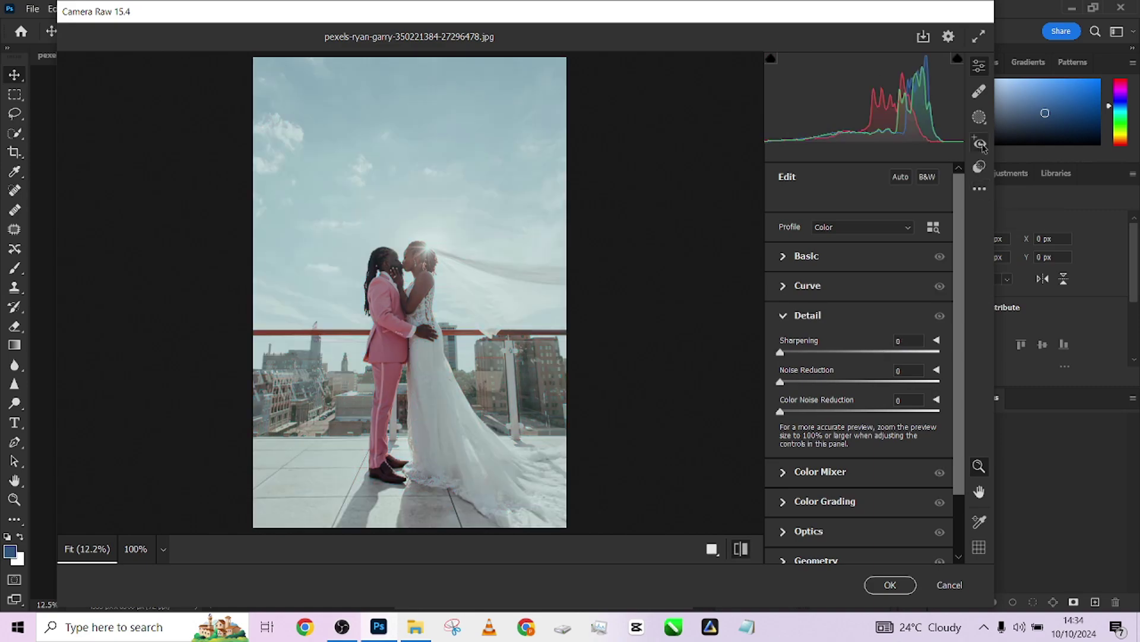
Load the settings file "pga wedding preset 2024 (9)", compare it with the default settings, and apply the grade to Layer 1.
left_click(979, 189)
left_click(972, 339)
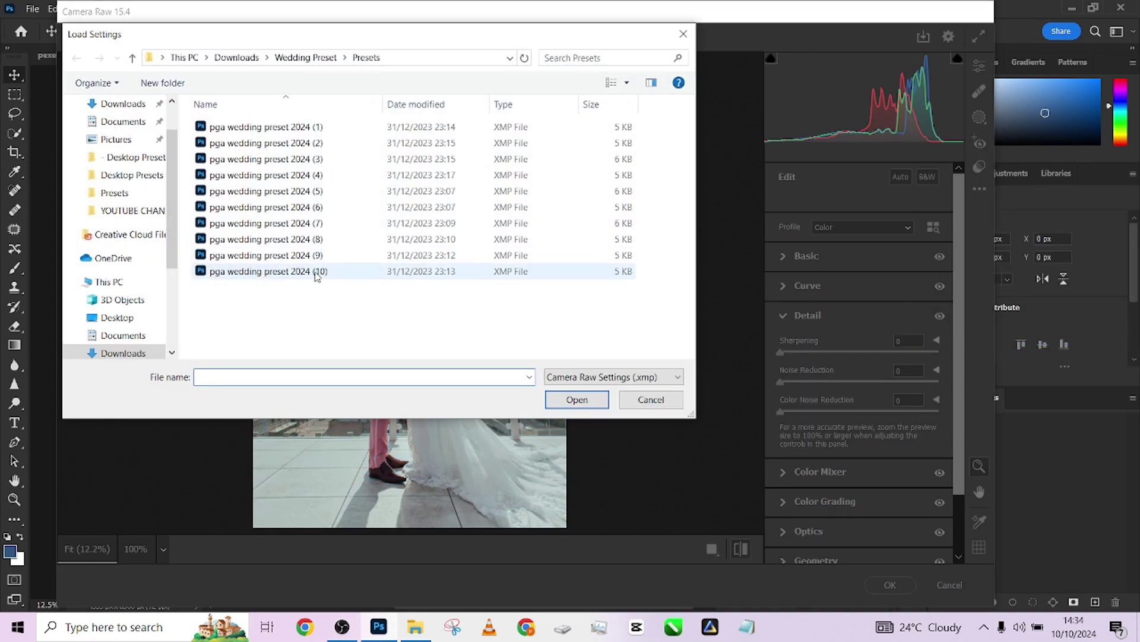
left_click(310, 255)
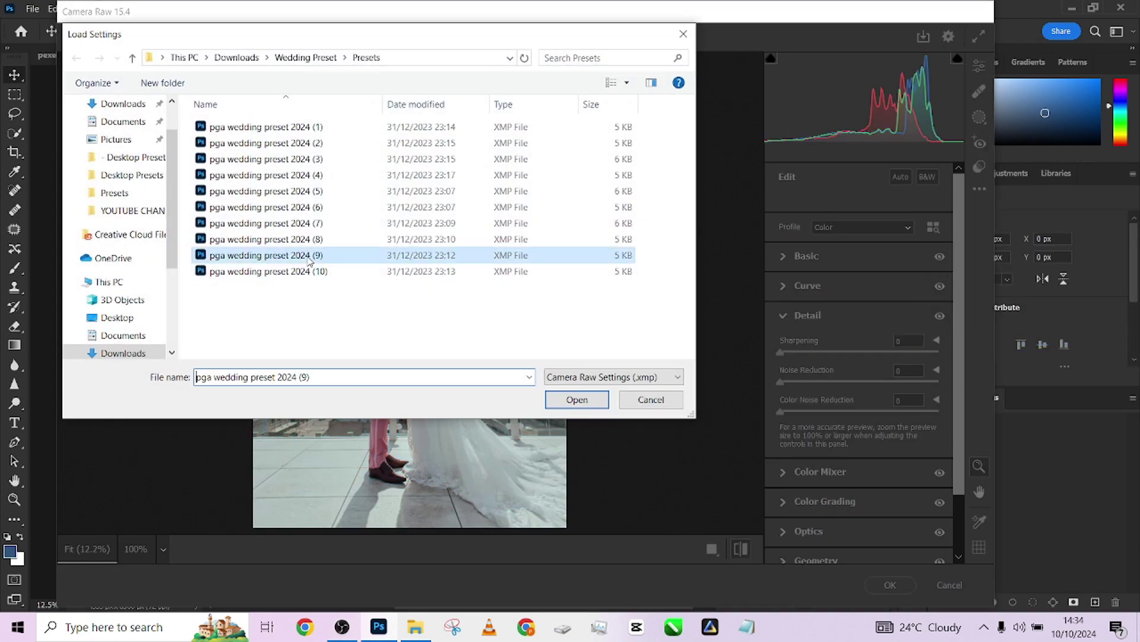
left_click(562, 400)
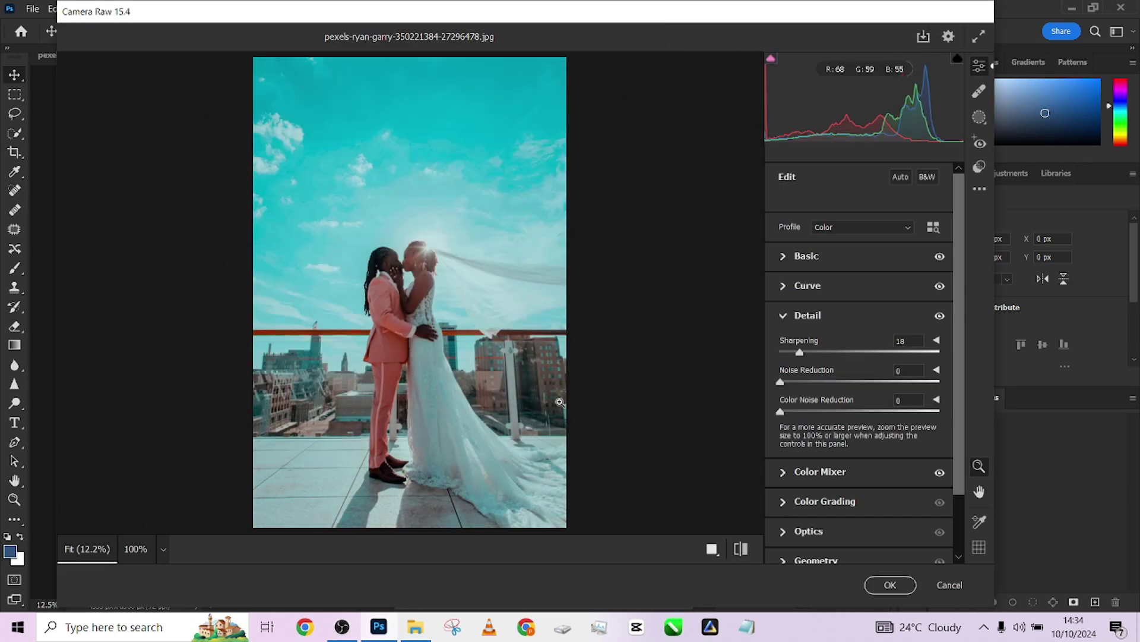
left_click(740, 549)
left_click(740, 550)
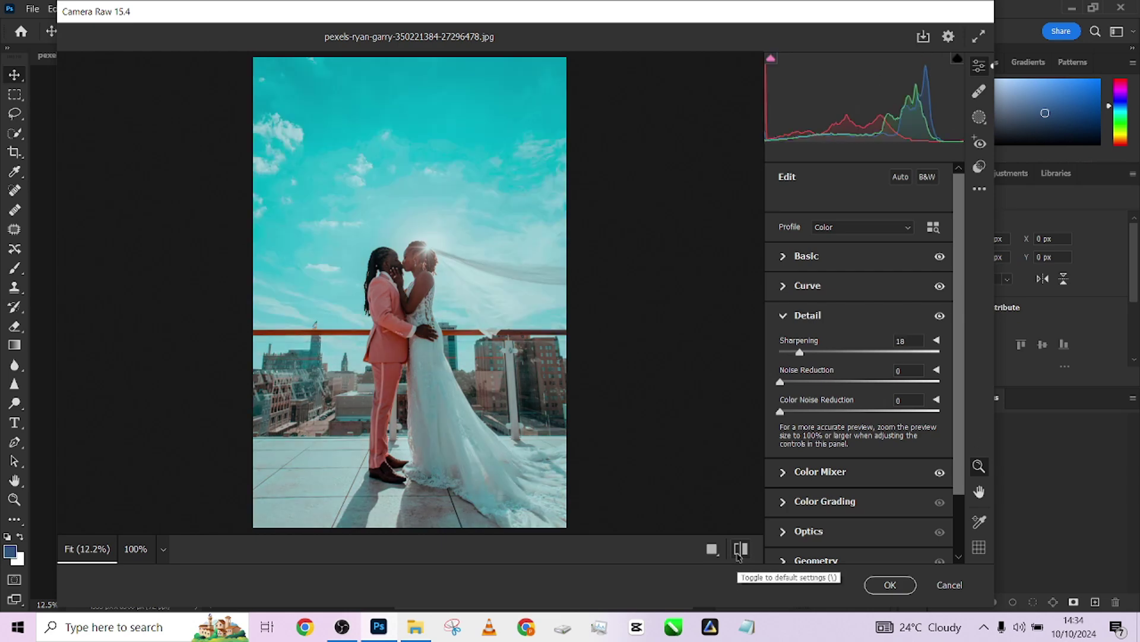
left_click(739, 551)
left_click(740, 551)
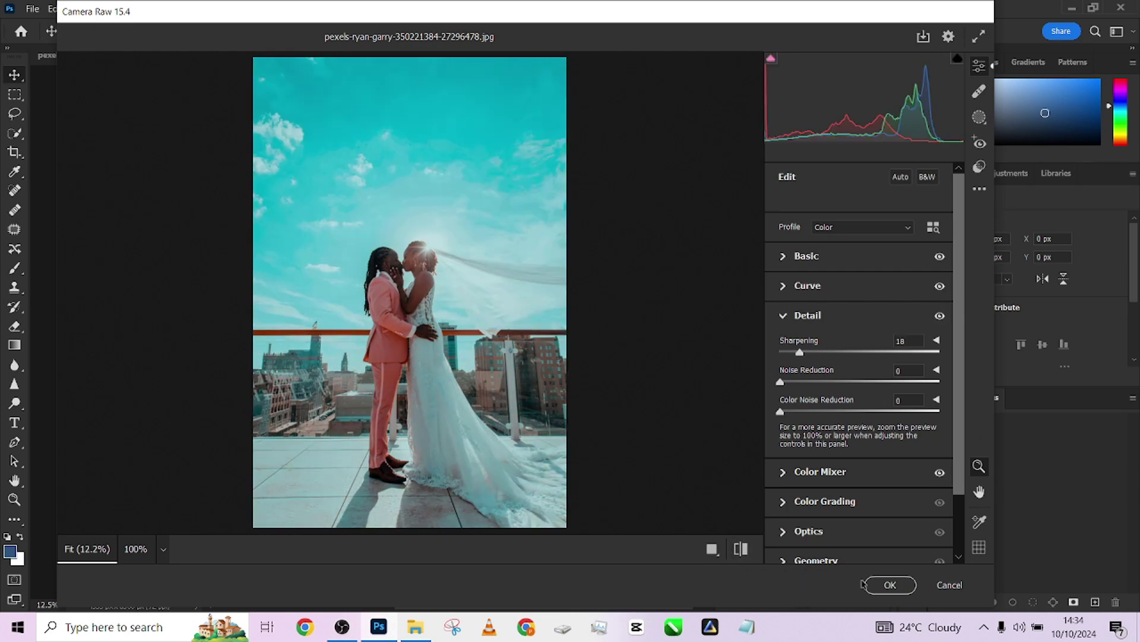
left_click(888, 585)
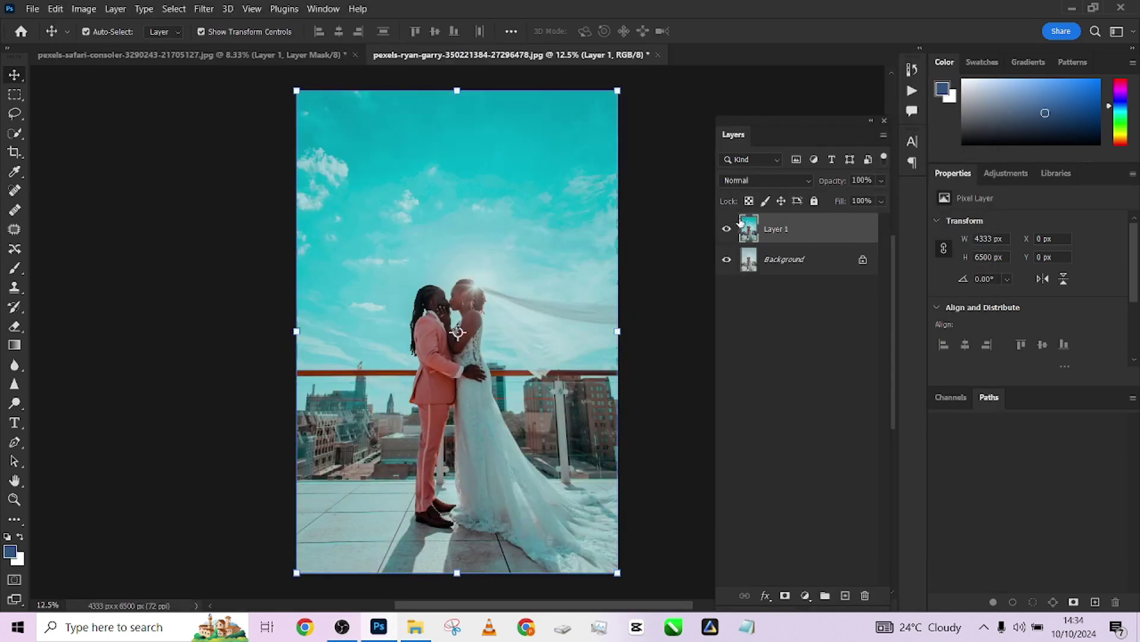
Compare the rooftop photo with the graded Layer 1 hidden and shown.
left_click(726, 230)
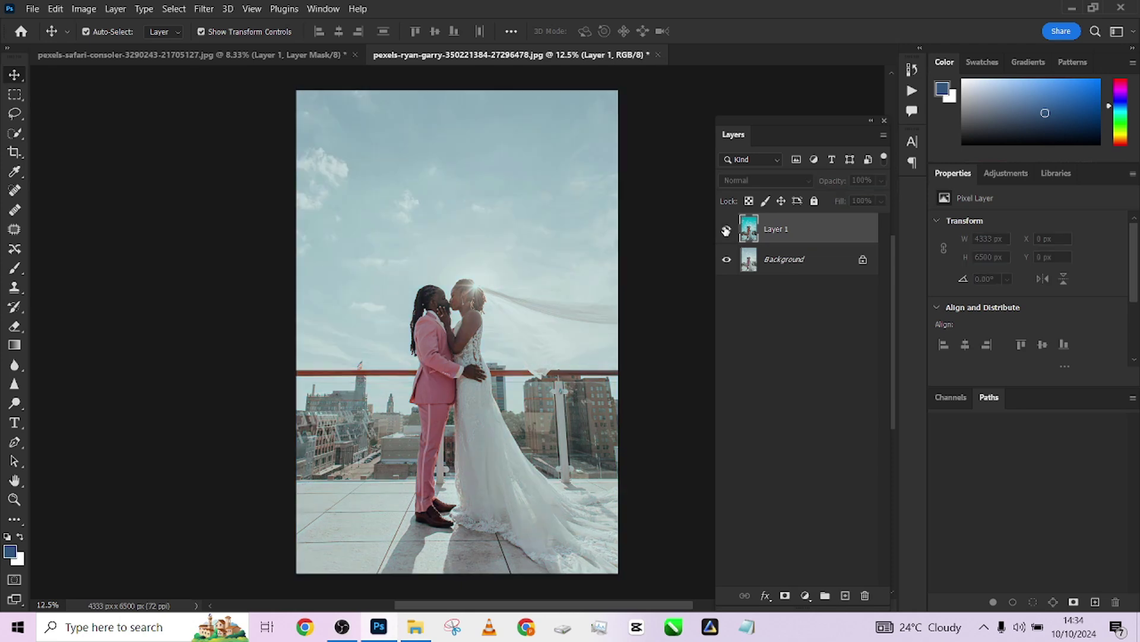
left_click(726, 230)
key("ctrl+minus")
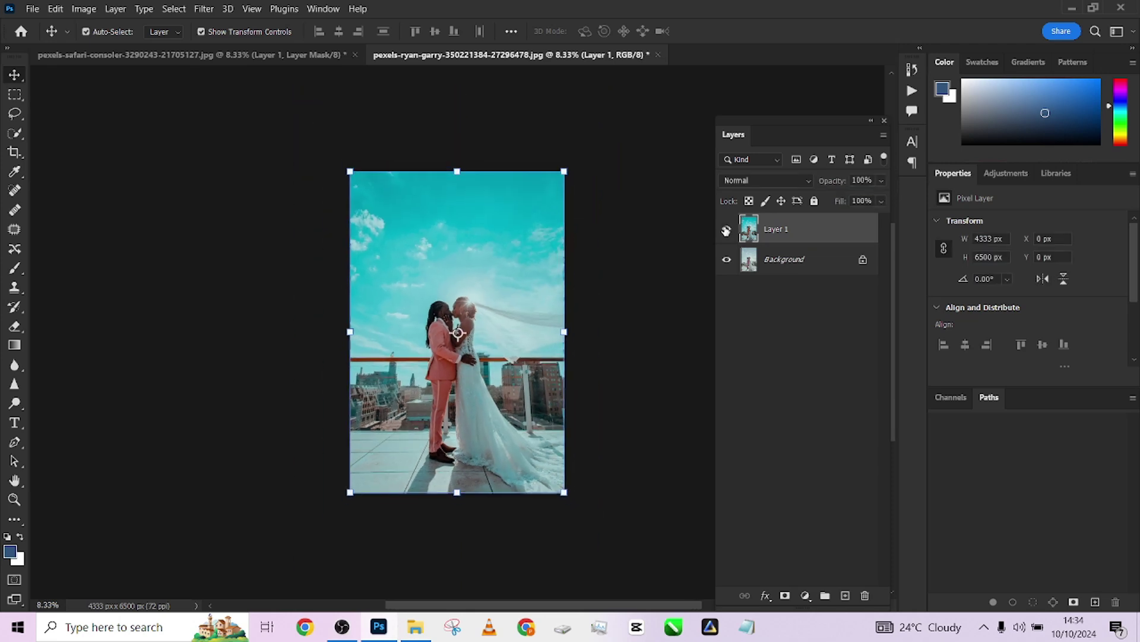
key("ctrl+plus")
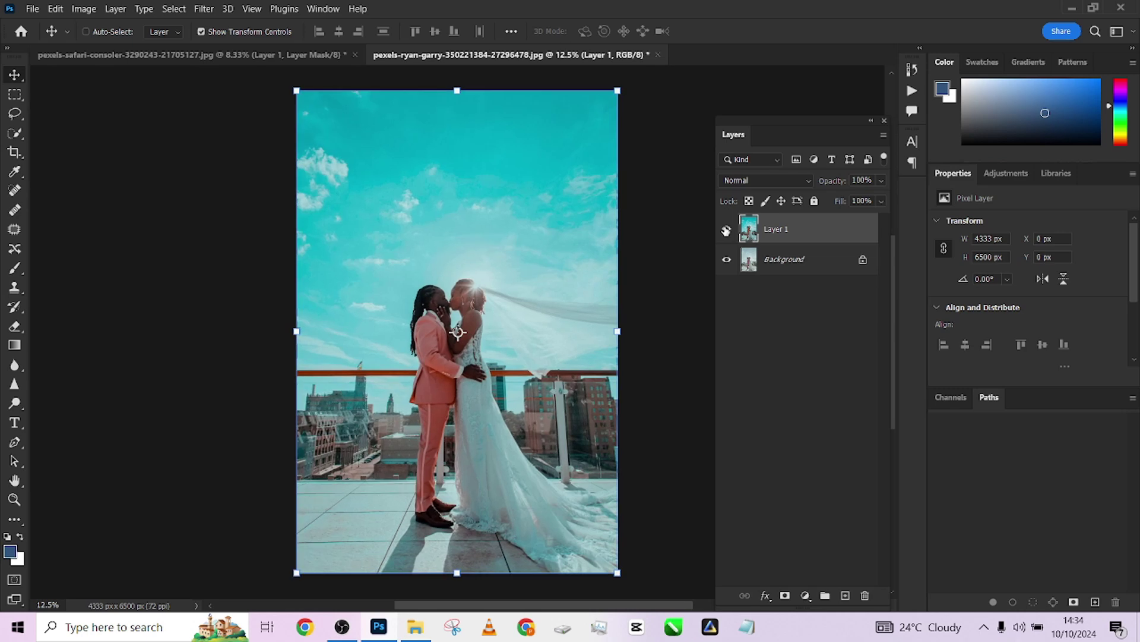
Review the graded rooftop photo at several zoom levels, toggling the visibility of Layer 1 for a before-and-after check.
key("ctrl+minus")
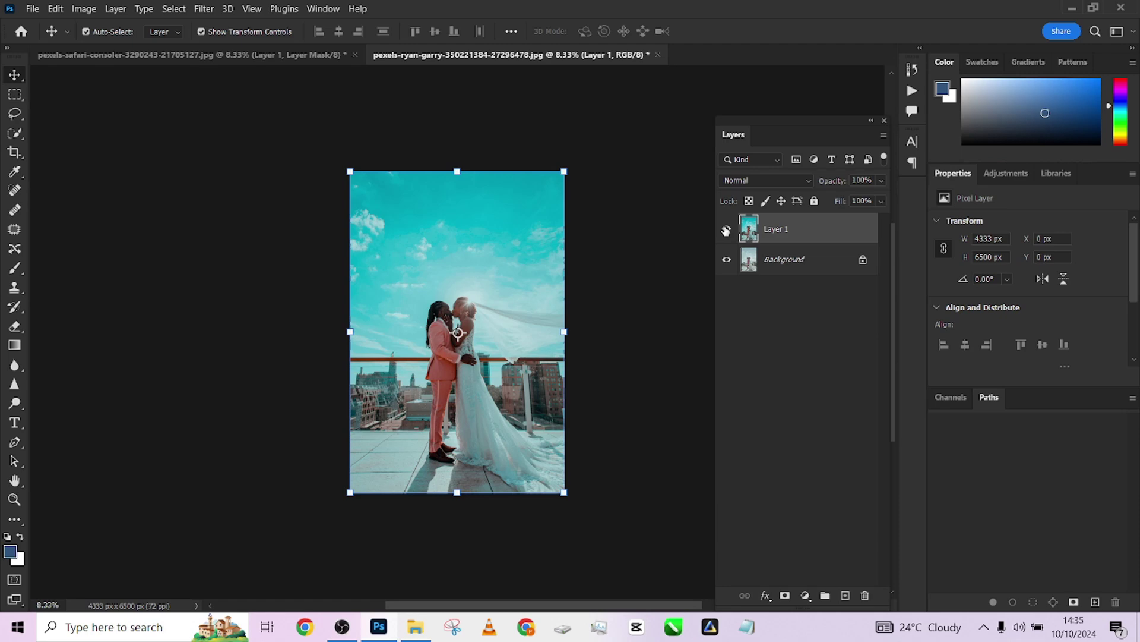
left_click(726, 231)
left_click(726, 230)
key("ctrl+plus")
key("ctrl+minus")
key("ctrl+plus")
key("ctrl+minus")
left_click(425, 633)
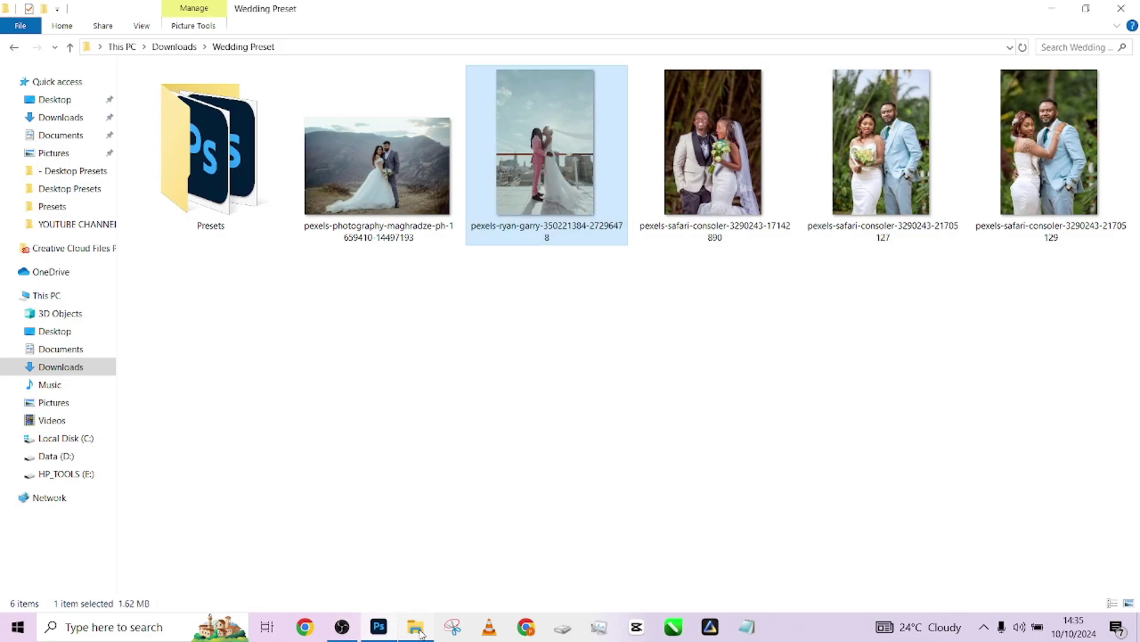
left_click_drag(751, 147, 790, 65)
key("ctrl+z")
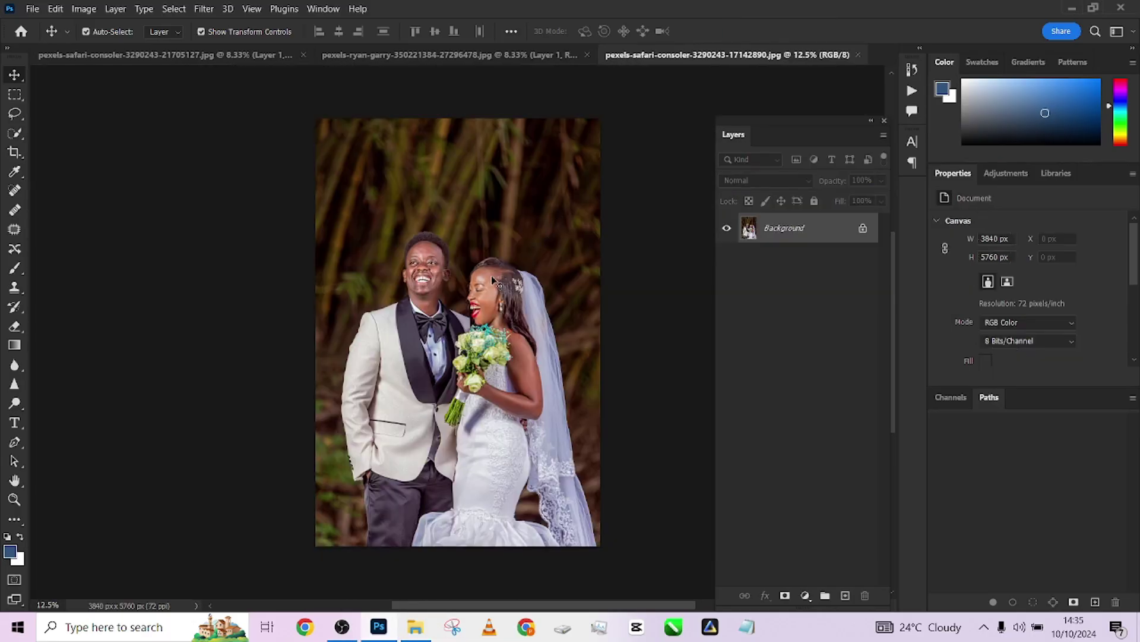
key("ctrl+plus")
key("ctrl+minus")
Run the Done4U Retouch action on the bamboo-background photo with a Gaussian Blur radius of 2 pixels.
left_click(325, 9)
left_click(368, 89)
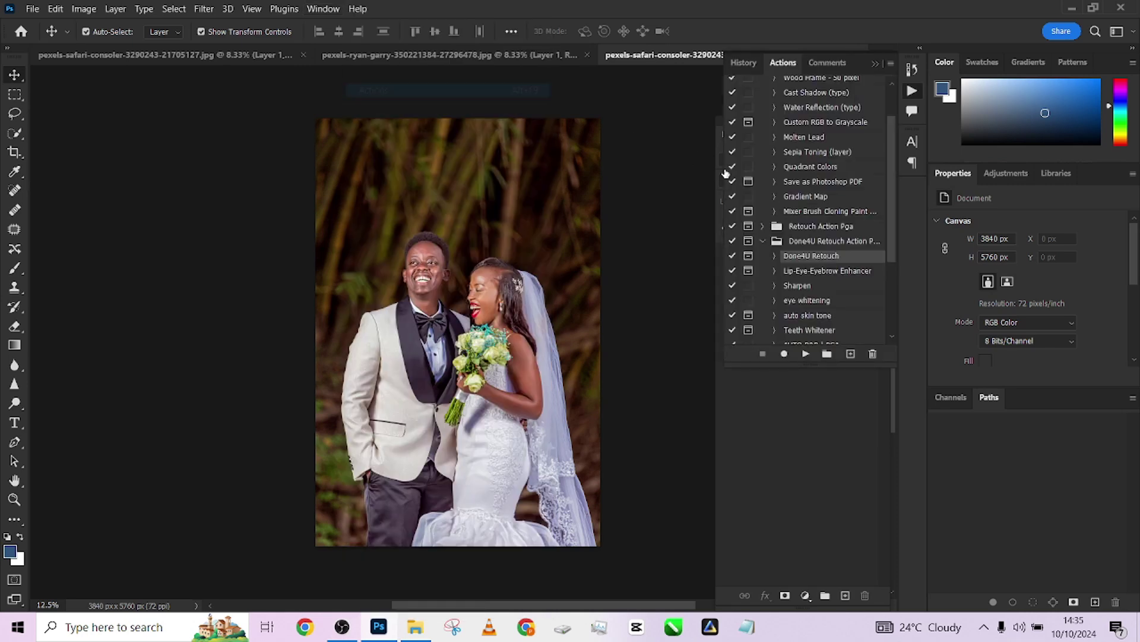
left_click(802, 356)
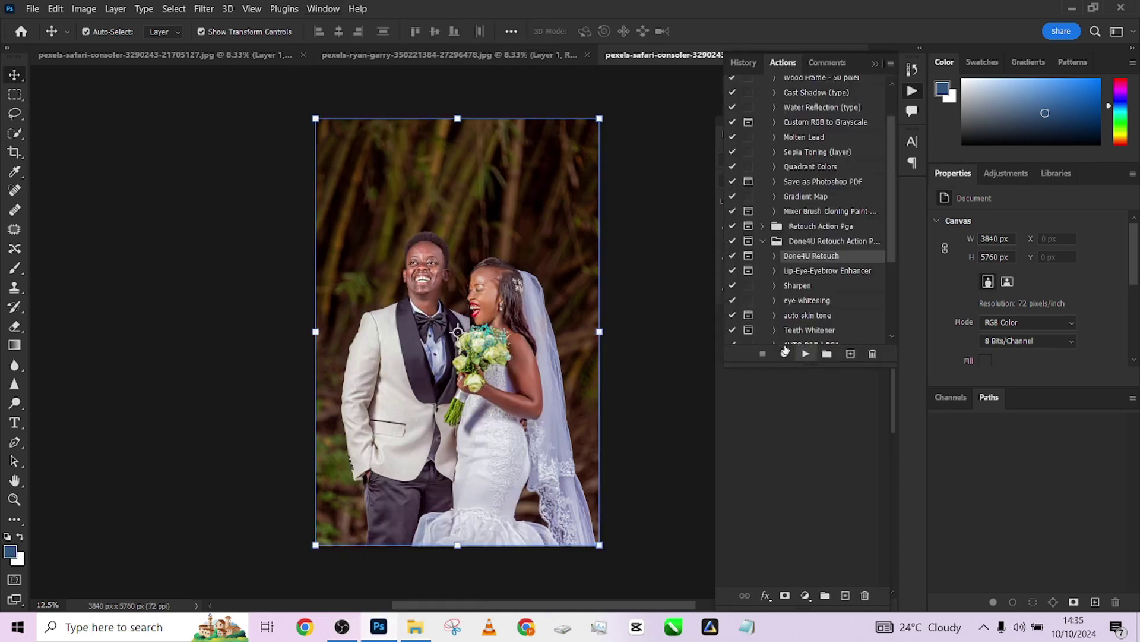
type("2")
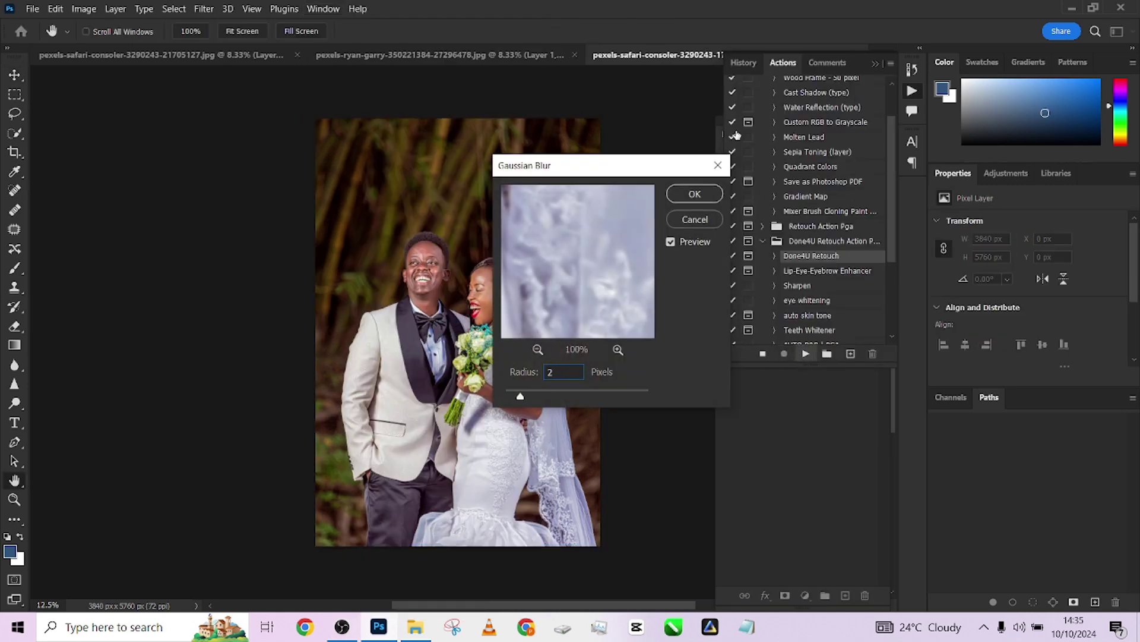
left_click(703, 193)
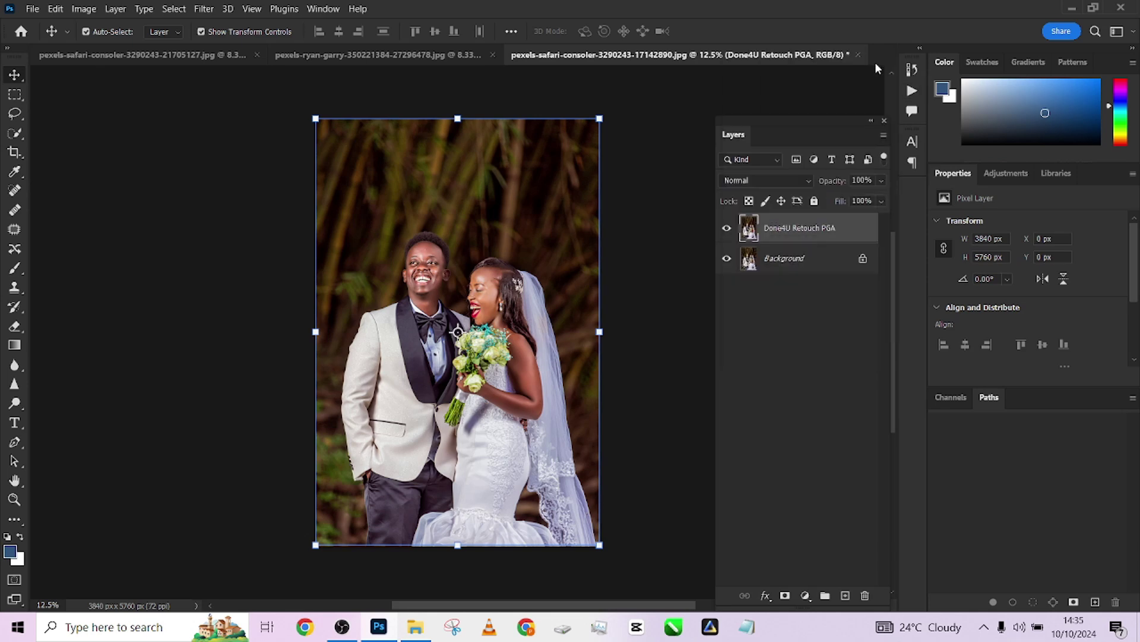
Inspect the couple up close and compare the photo with the Done4U Retouch PGA layer hidden and shown.
key("ctrl+plus")
key("ctrl+plus")
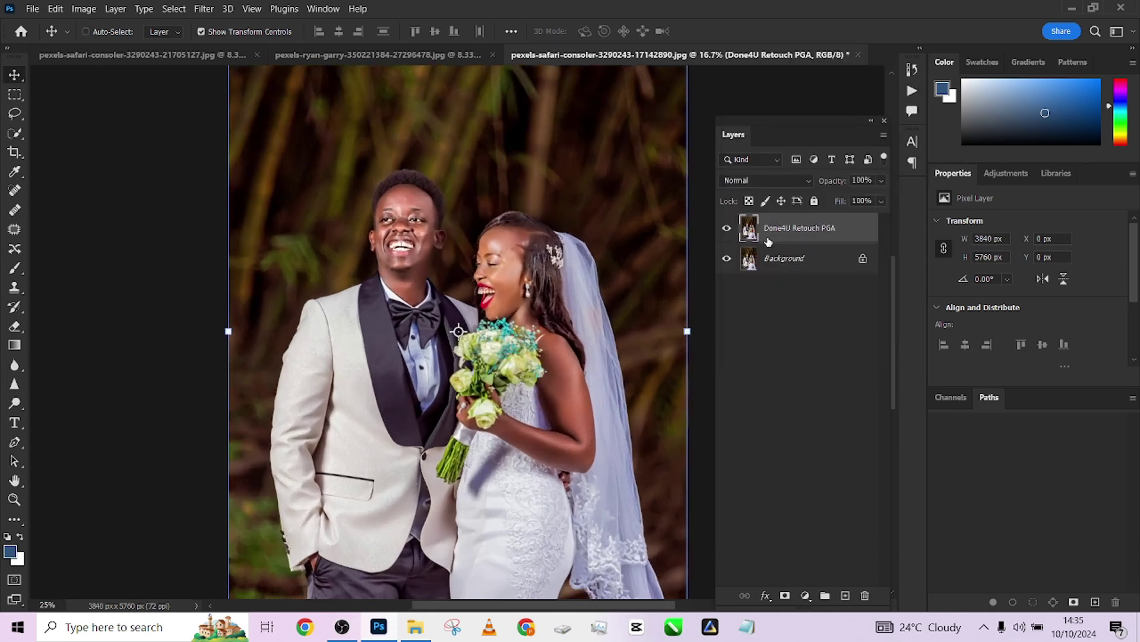
key("ctrl+minus")
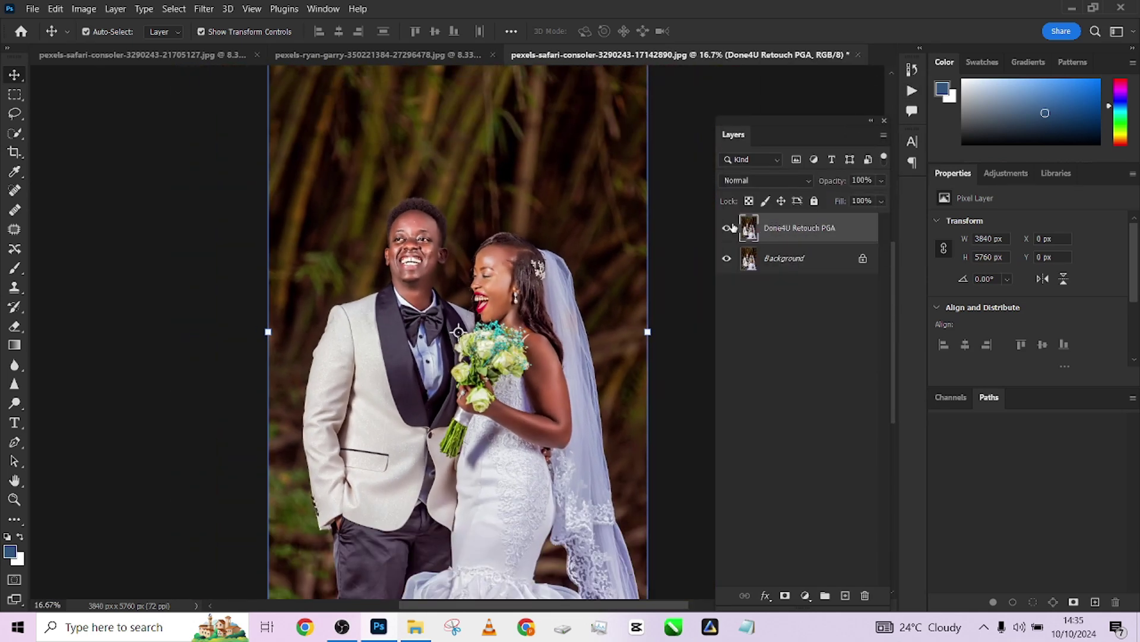
key("ctrl+shift+x")
left_click(729, 229)
key("ctrl+minus")
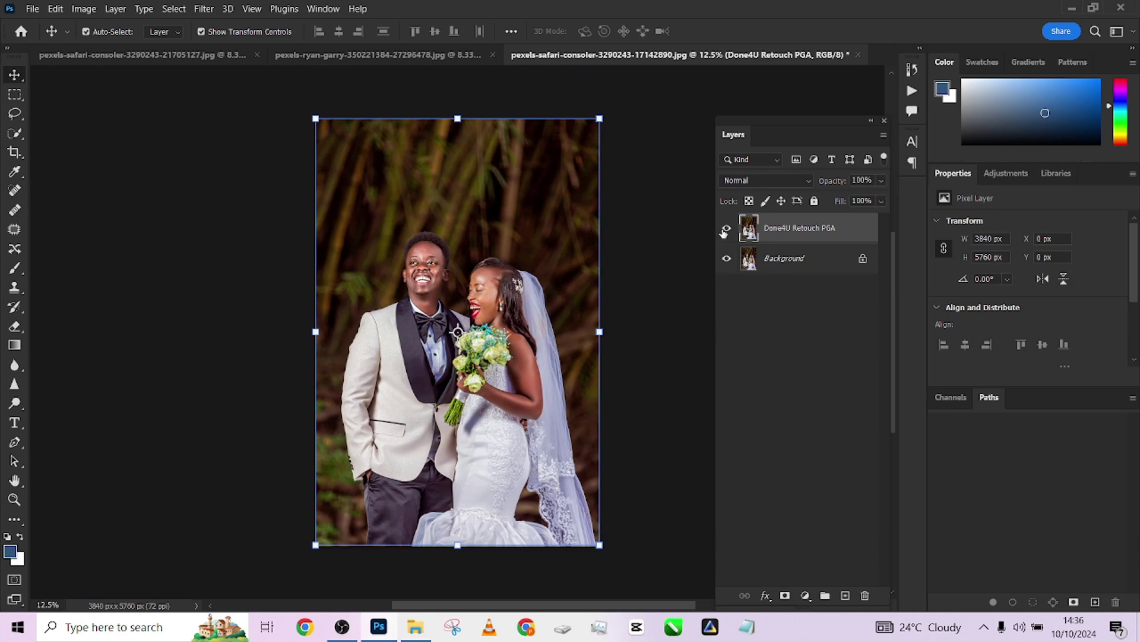
left_click(726, 230)
left_click(727, 230)
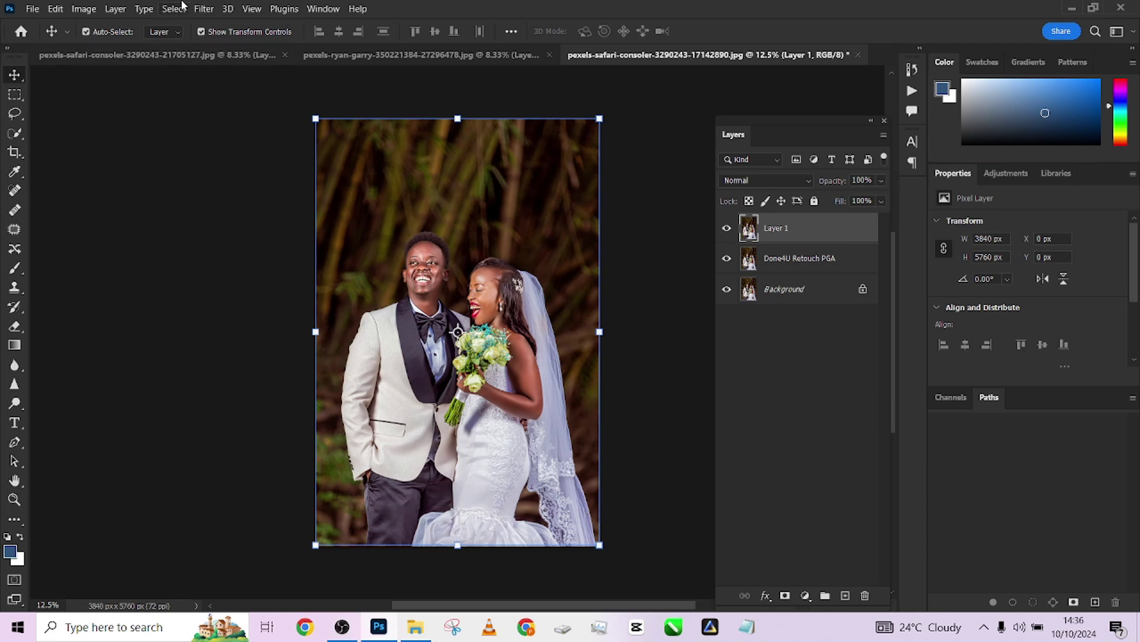
Open the Camera Raw Filter on Layer 1 and load the settings file "pga wedding preset 2024 (2)".
left_click(213, 7)
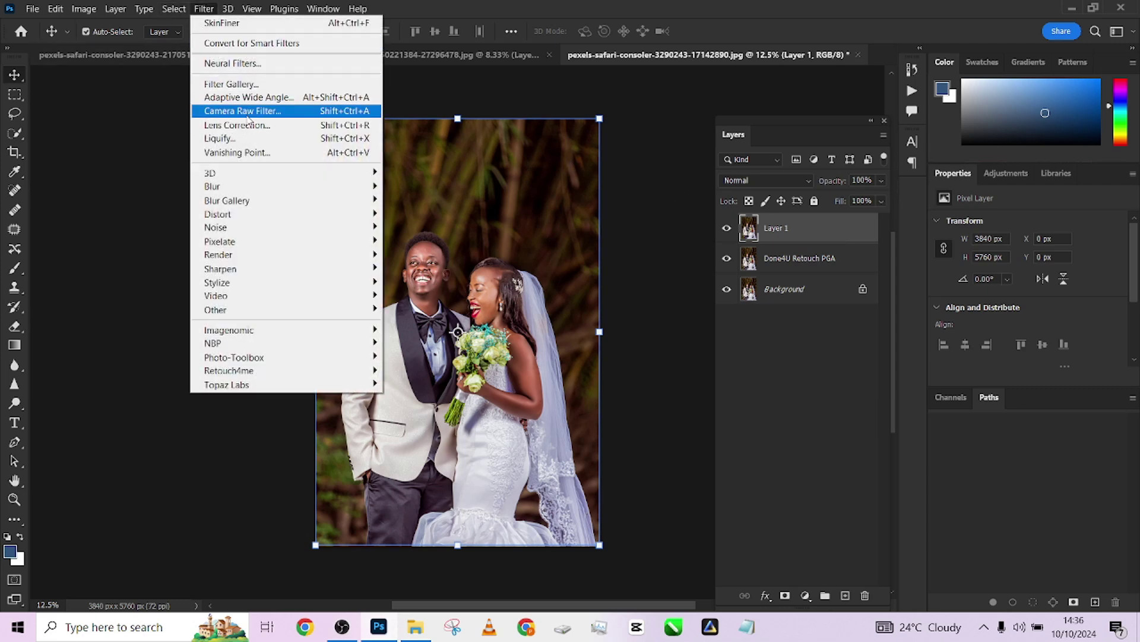
left_click(248, 116)
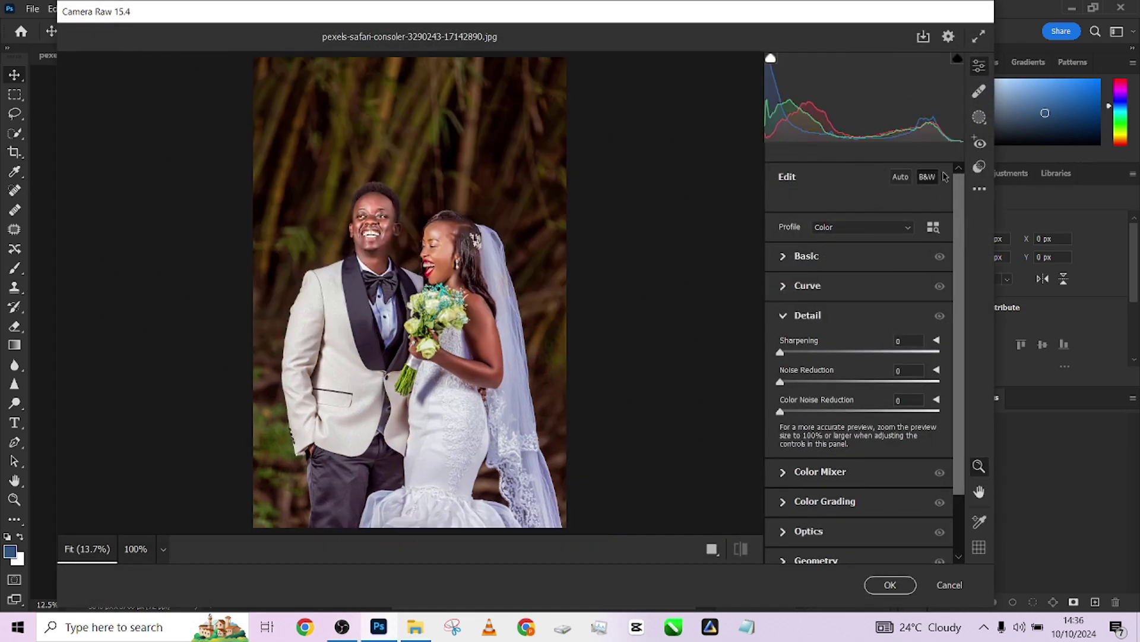
left_click(979, 189)
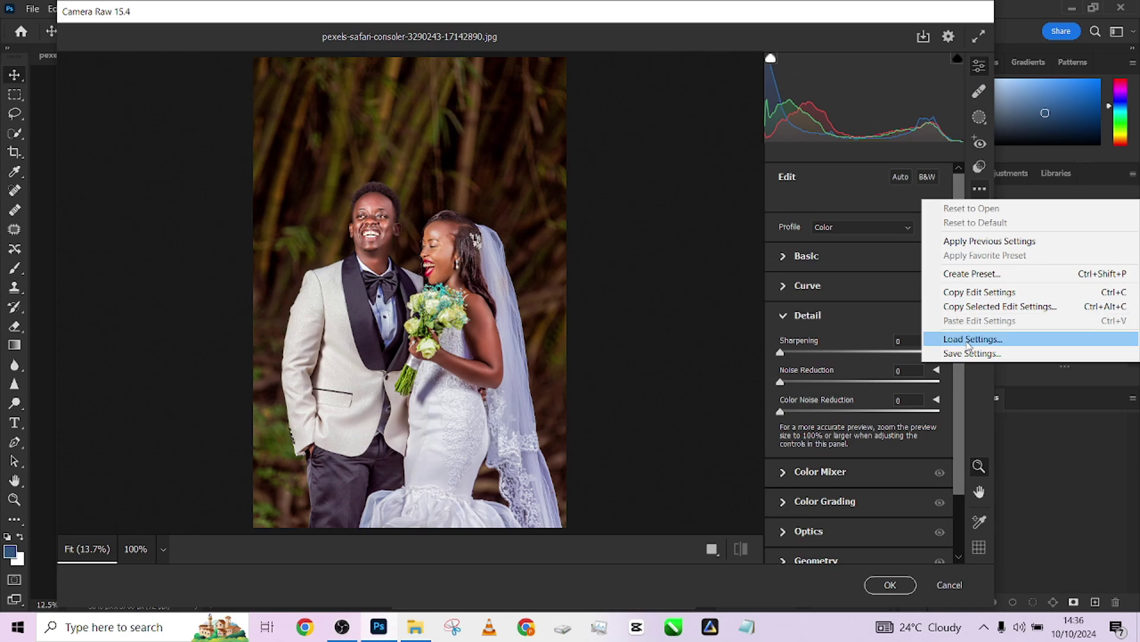
left_click(970, 341)
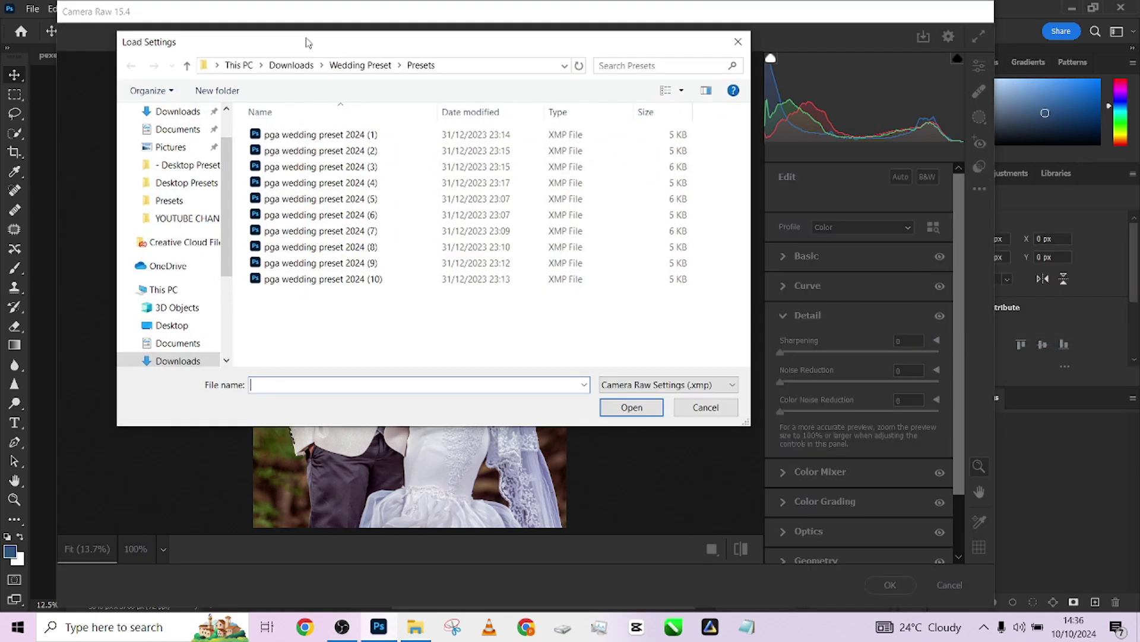
left_click_drag(305, 43, 641, 67)
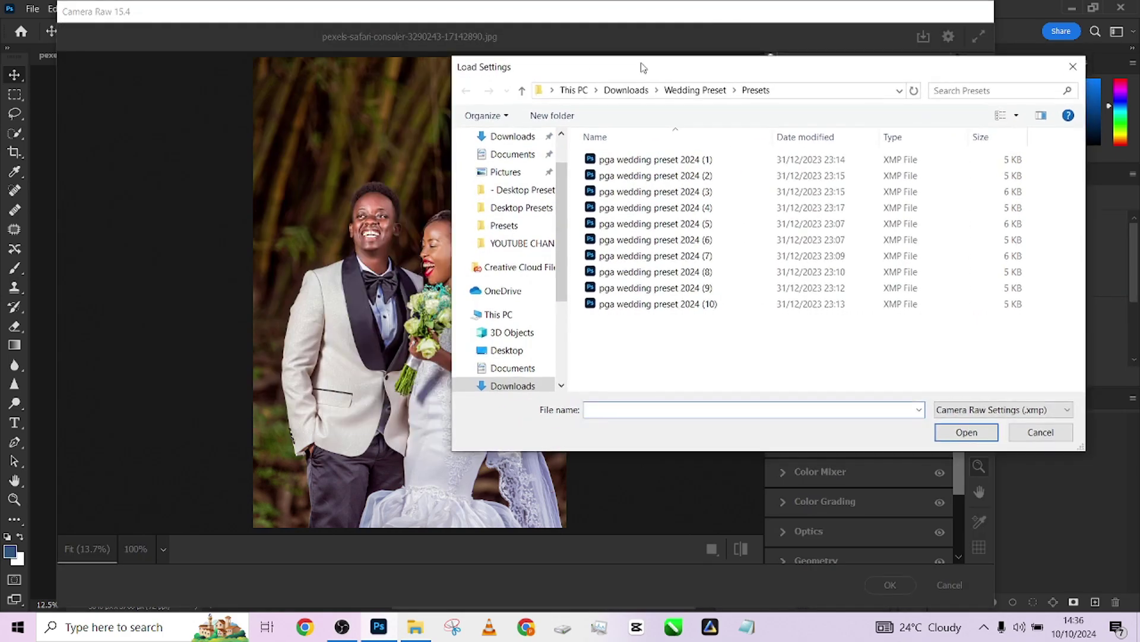
left_click(697, 177)
left_click(955, 432)
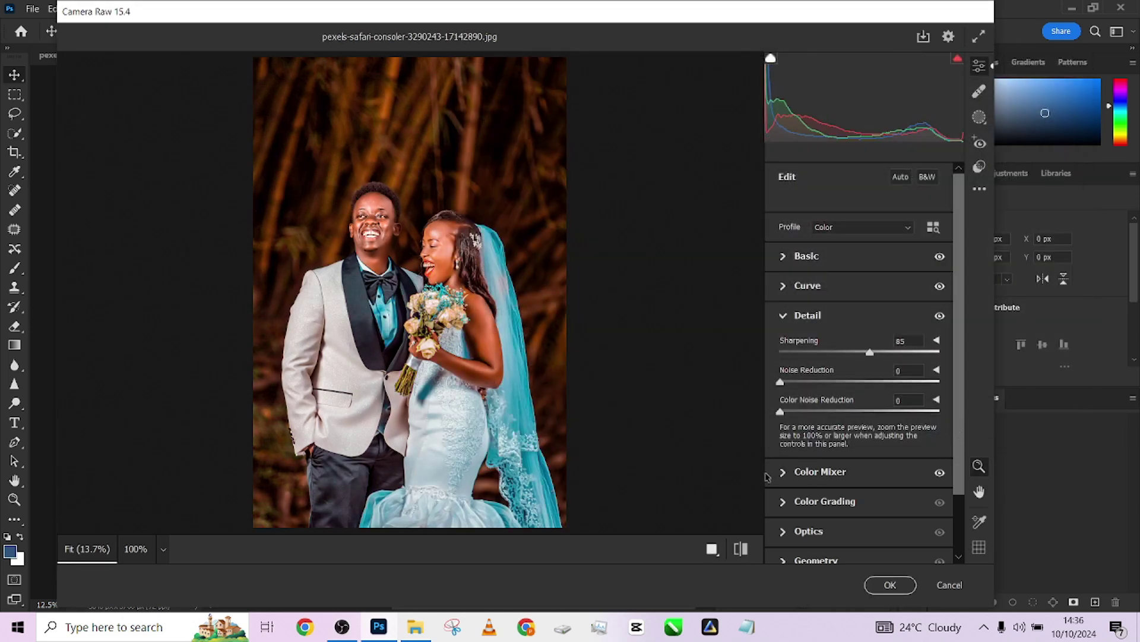
Compare the "pga wedding preset 2024 (2)" grade repeatedly with the default settings.
left_click(738, 549)
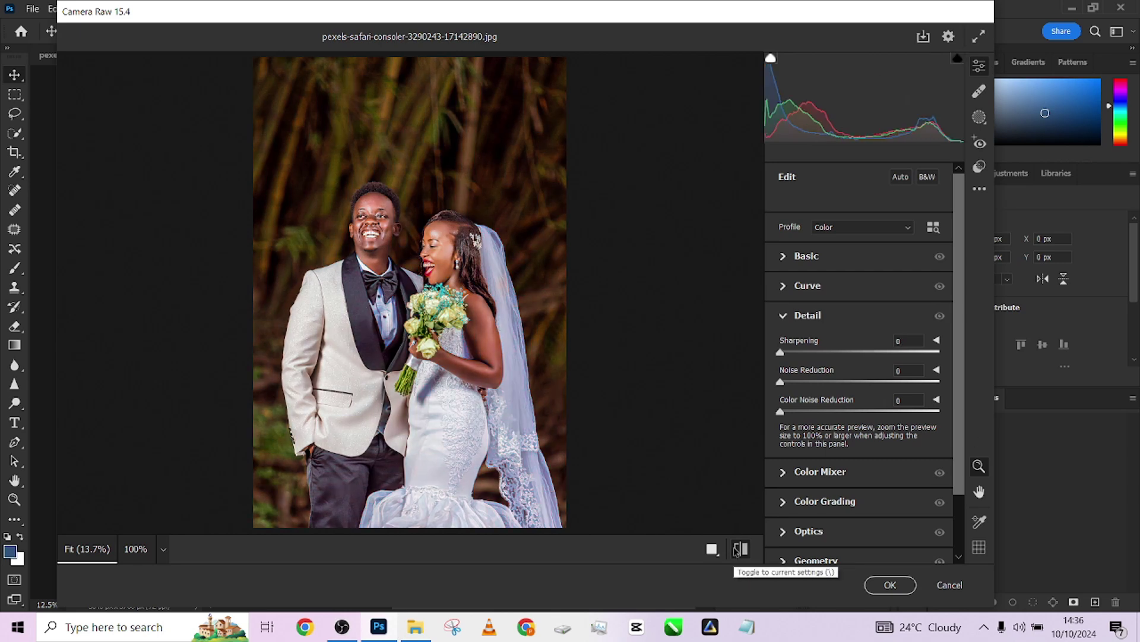
left_click(737, 550)
left_click(738, 549)
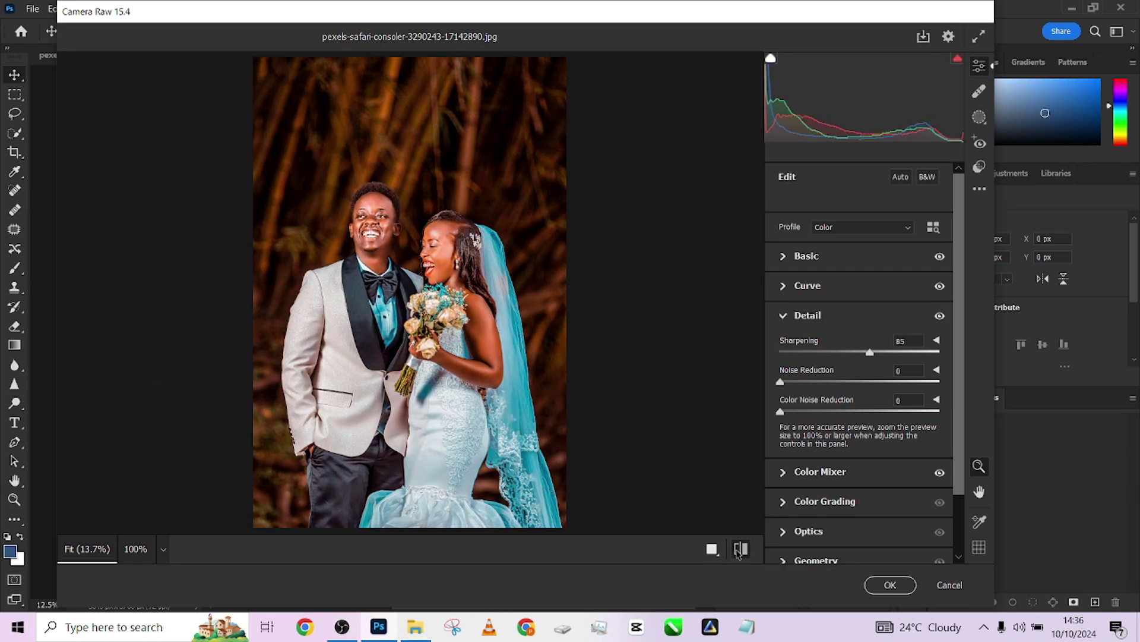
left_click(738, 549)
key("backslash")
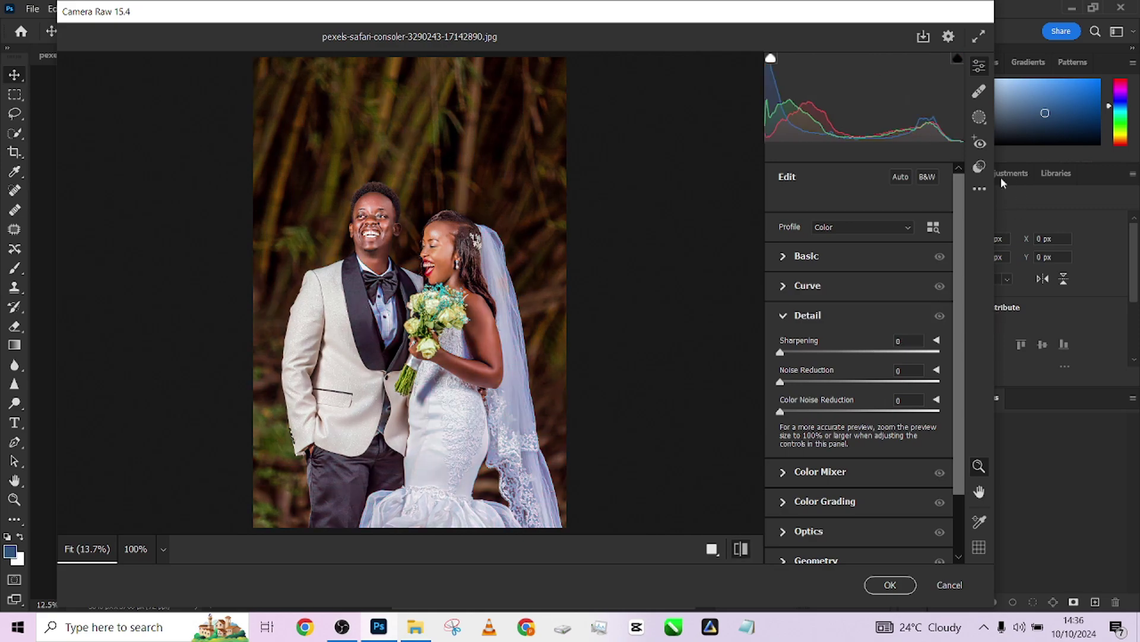
Try the settings file "pga wedding preset 2024 (3)" on the bamboo-background photo and compare it with the default settings.
left_click(979, 189)
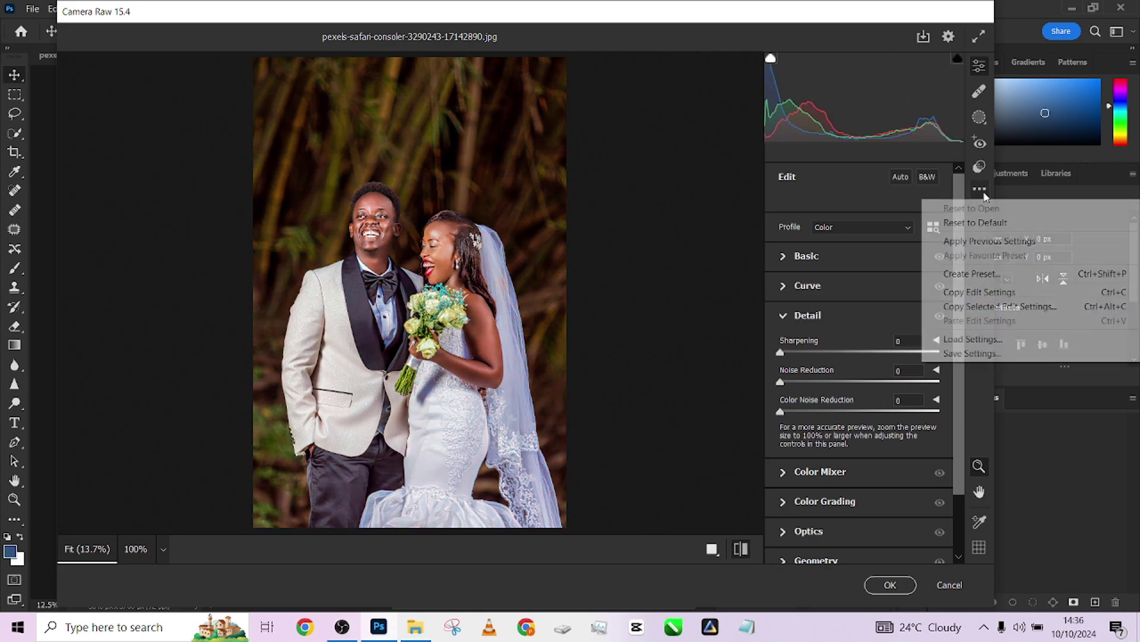
left_click(973, 338)
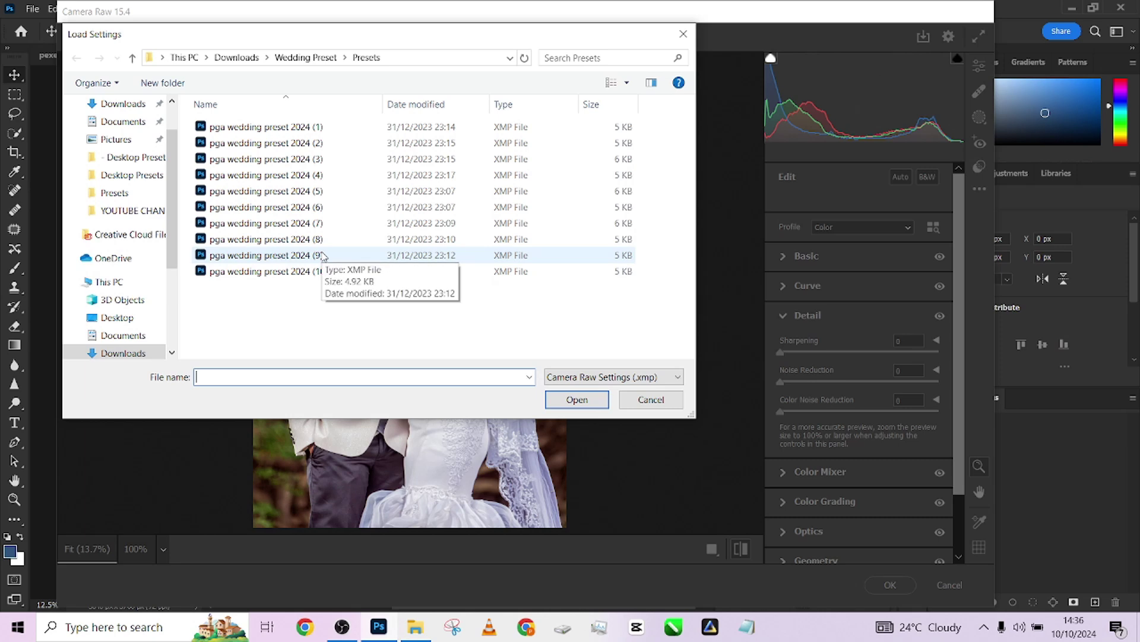
left_click(322, 159)
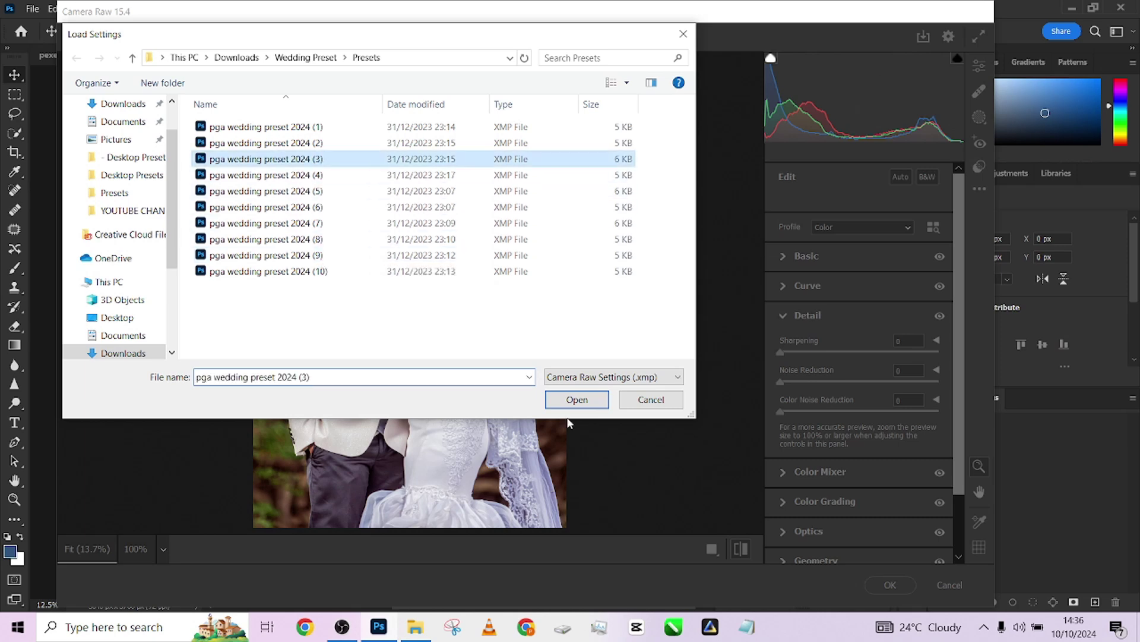
left_click(569, 400)
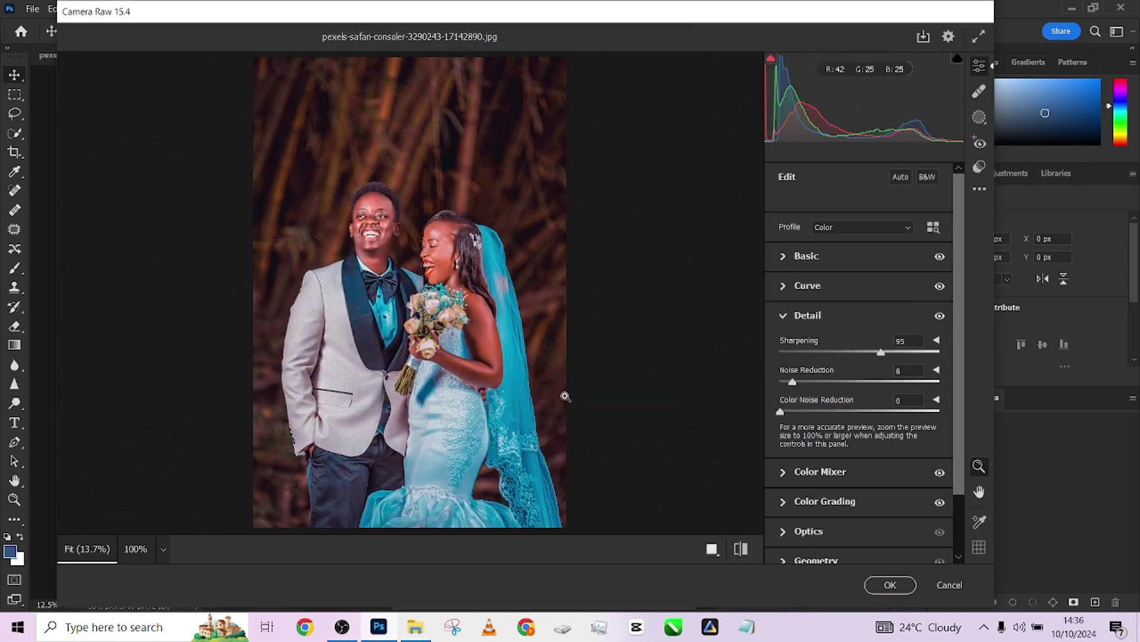
left_click(739, 550)
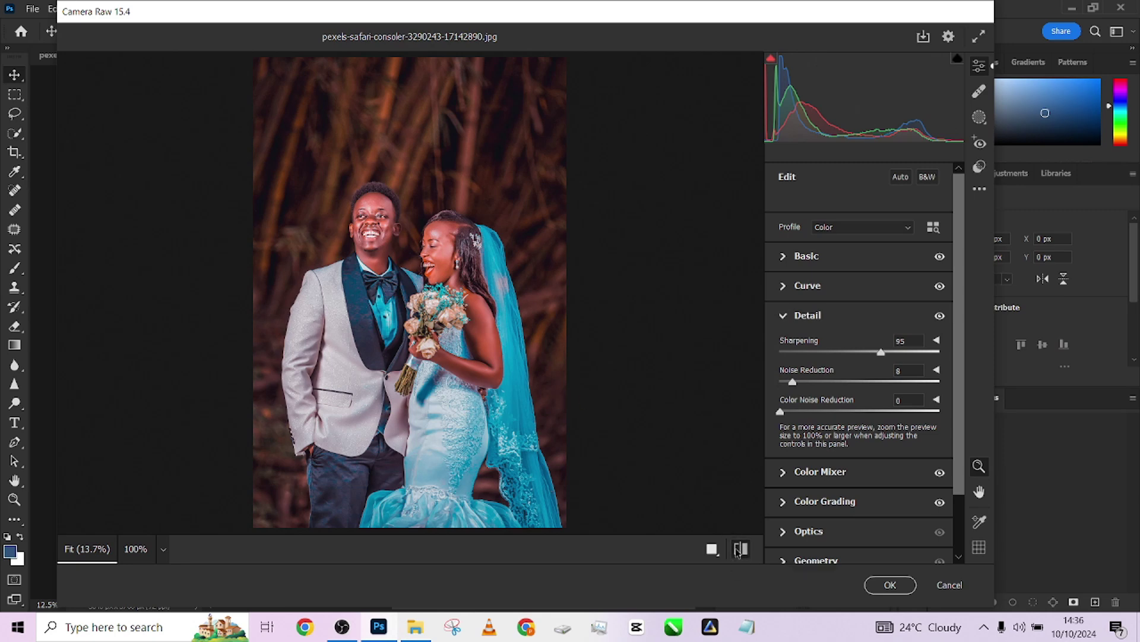
left_click(739, 549)
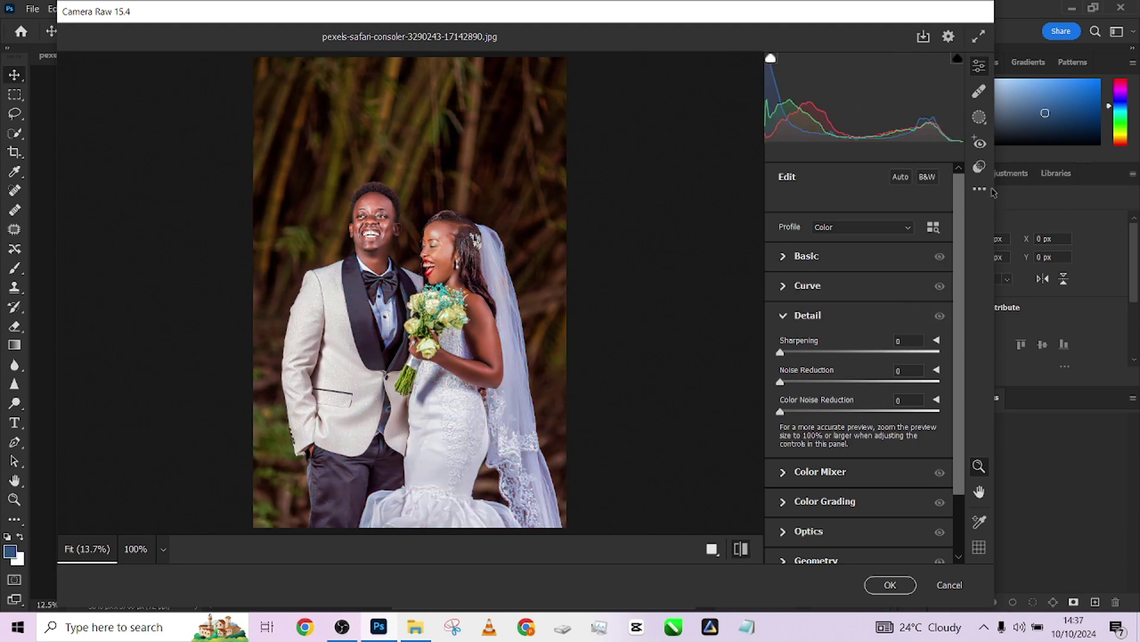
Try the settings file "pga wedding preset 2024 (9)" on the bamboo-background photo and undo it.
left_click(980, 189)
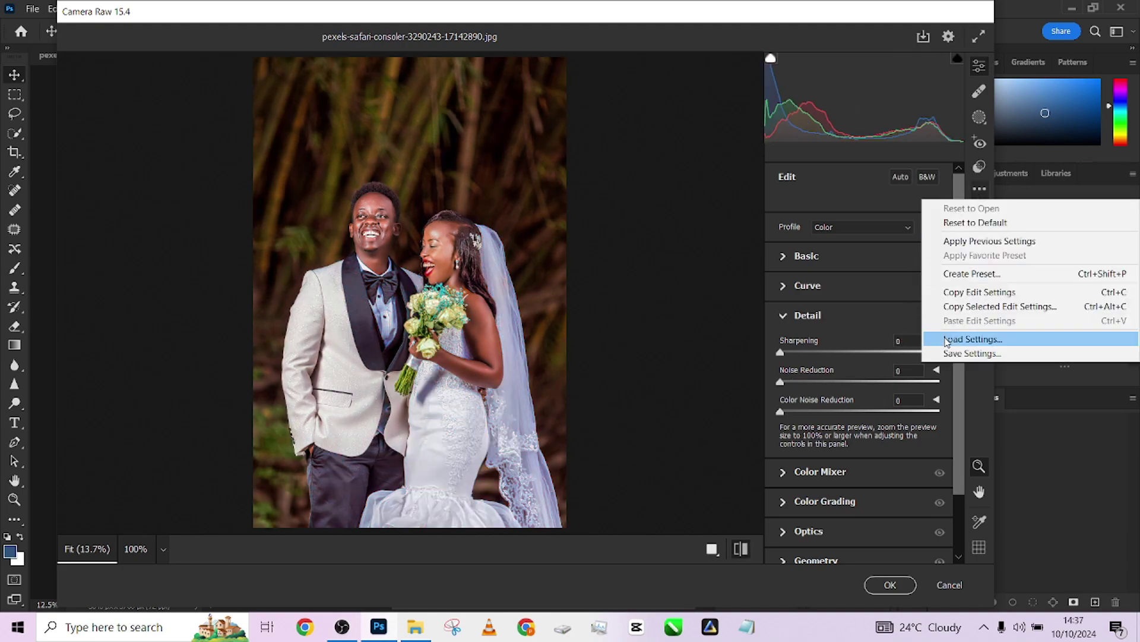
left_click(994, 339)
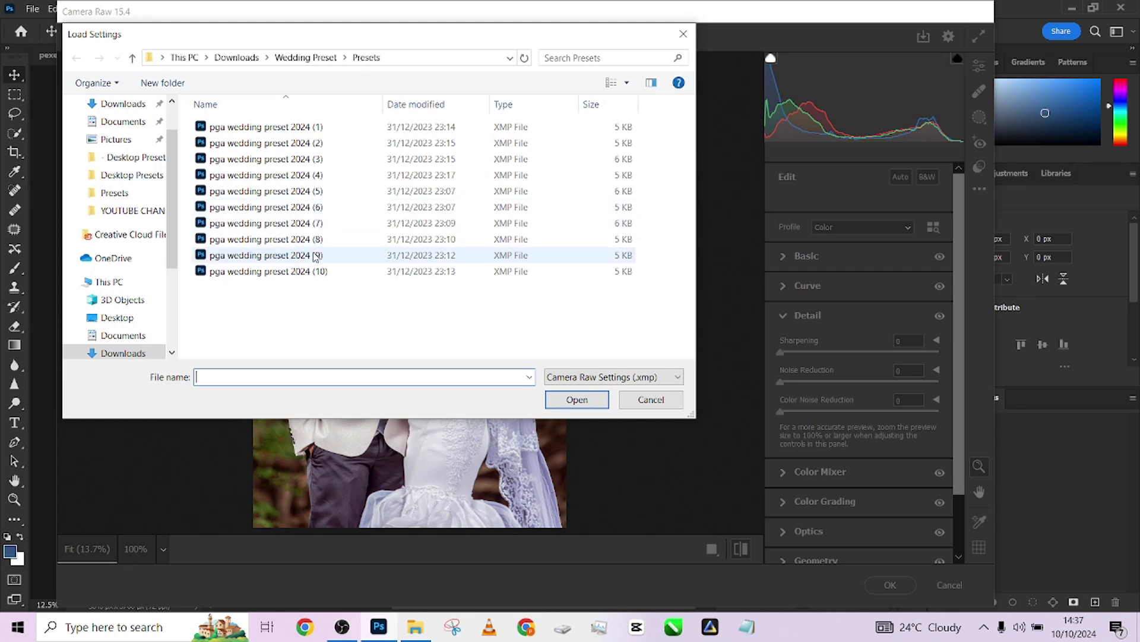
left_click(315, 255)
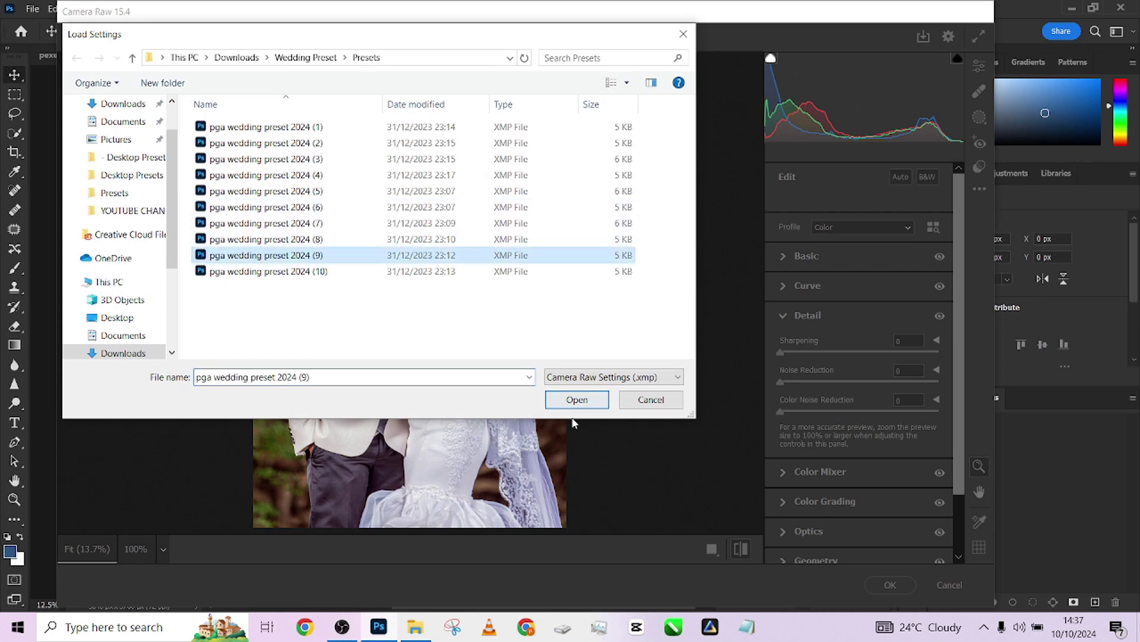
left_click(572, 401)
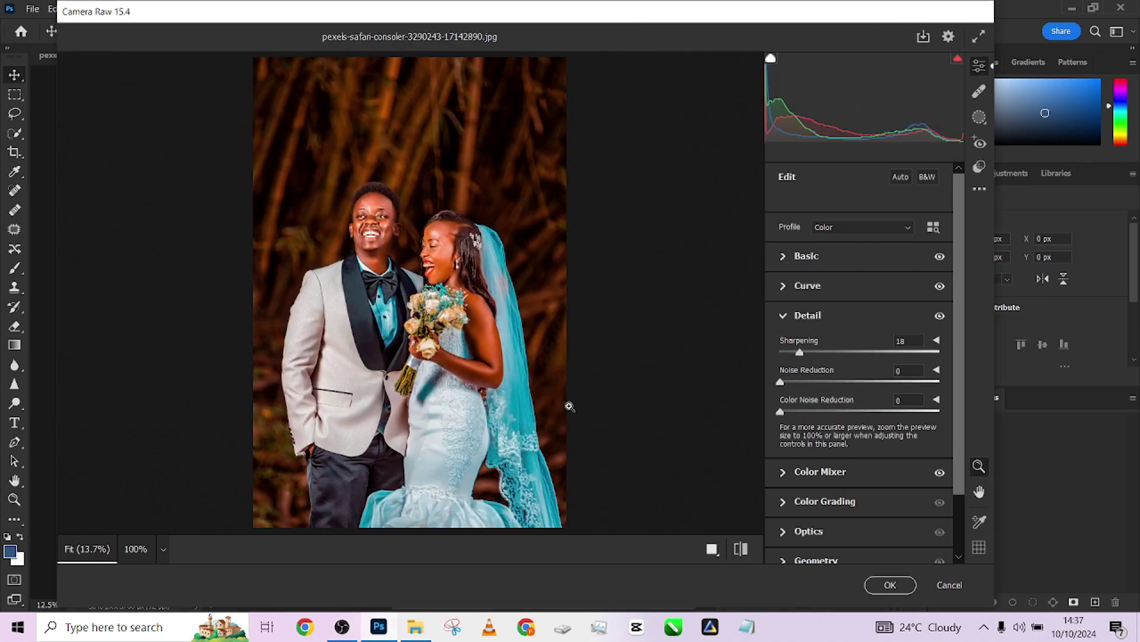
key("ctrl+z")
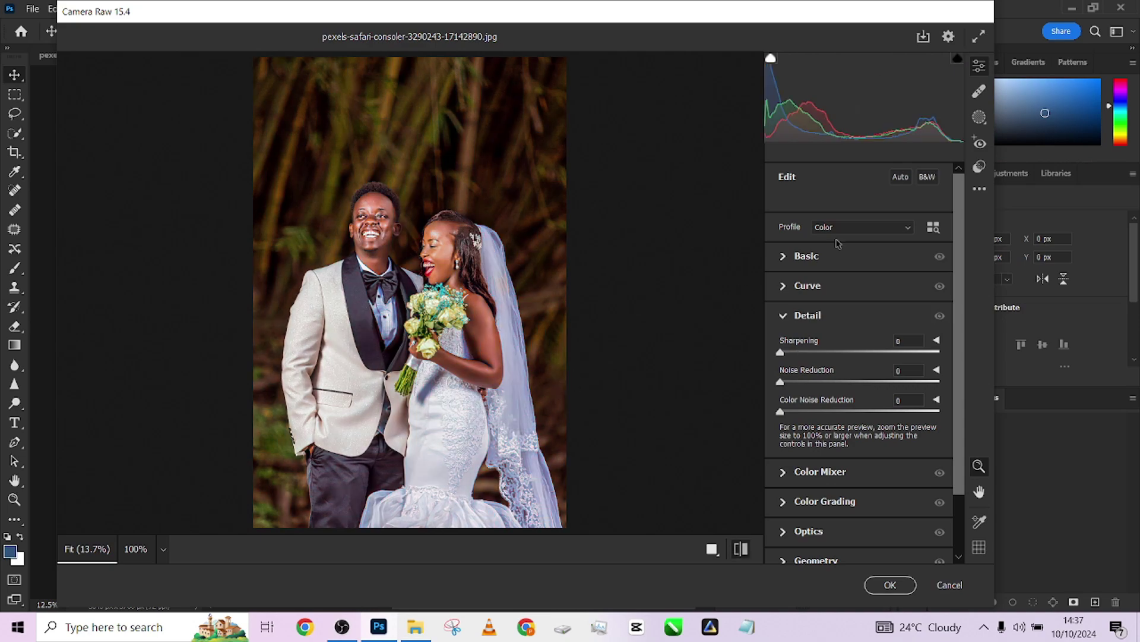
Try the settings file "pga wedding preset 2024 (10)" on the bamboo-background photo and undo it.
left_click(979, 189)
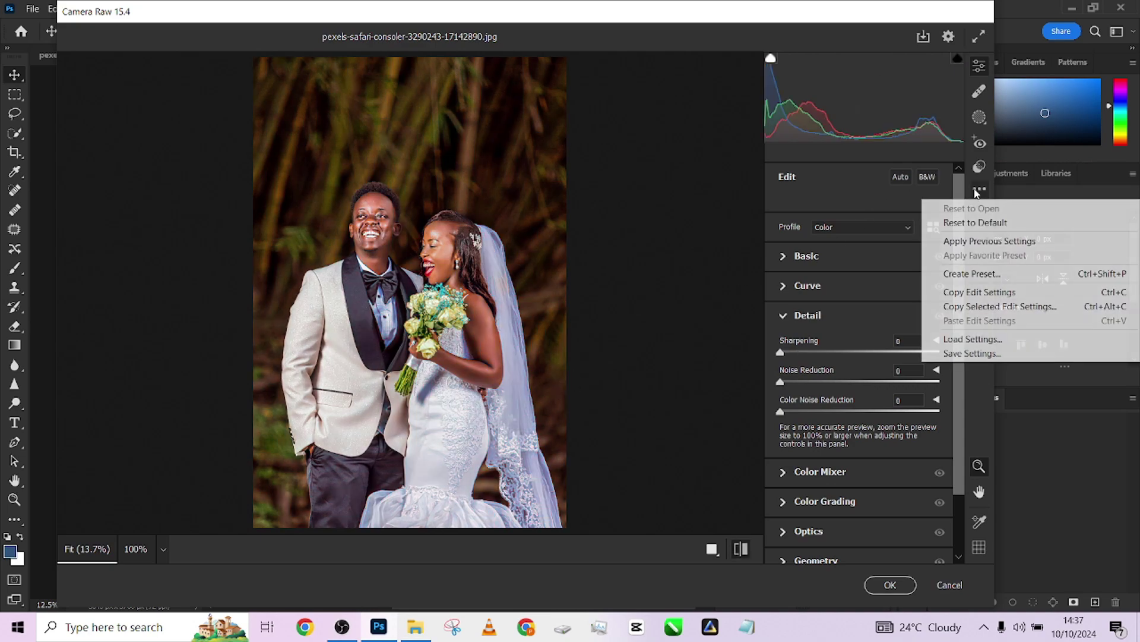
left_click(978, 341)
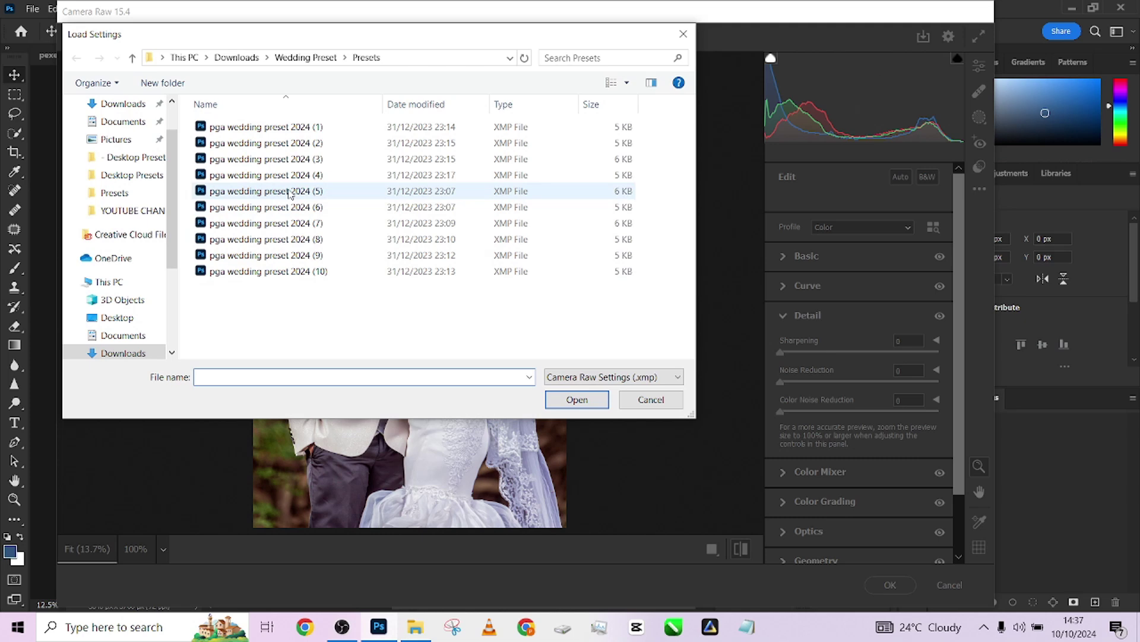
left_click(315, 272)
left_click(577, 399)
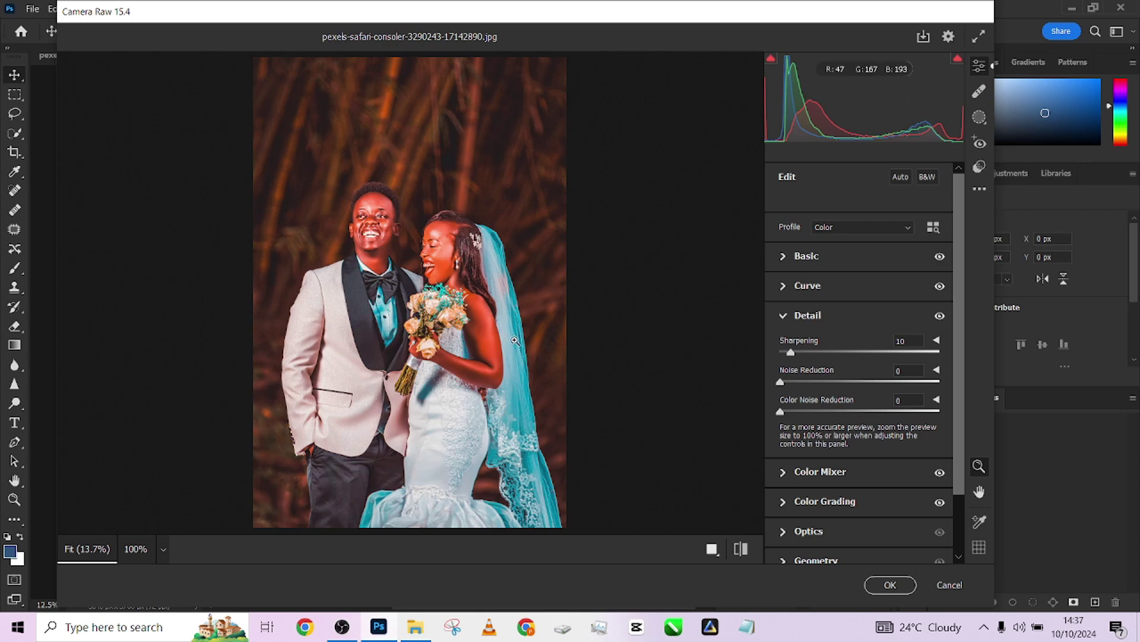
key("ctrl+z")
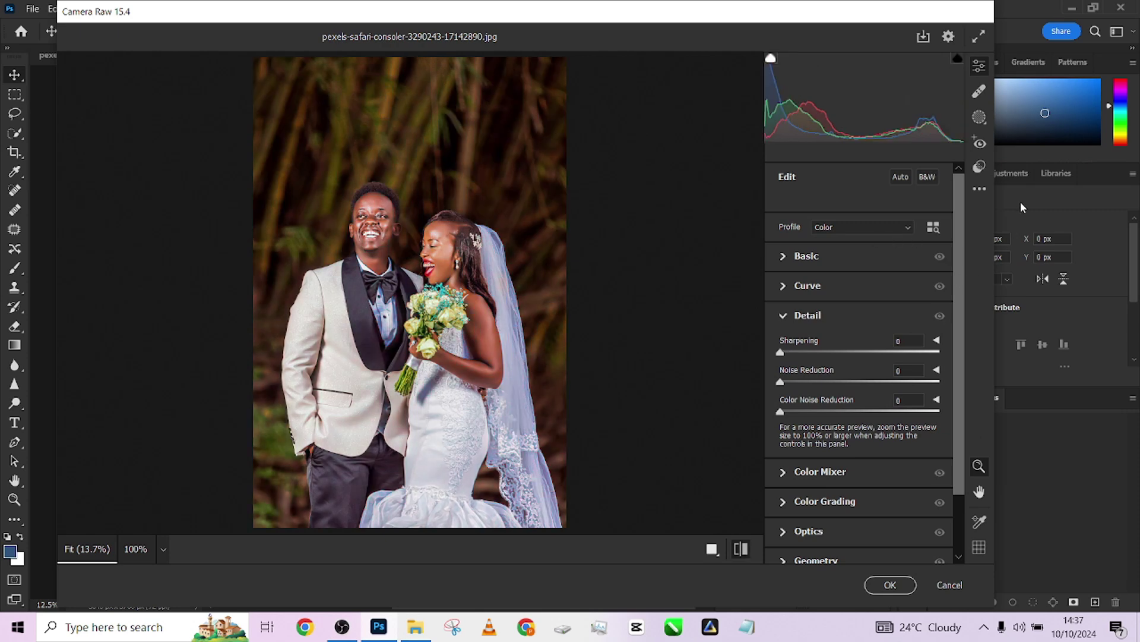
Load the settings file "pga wedding preset 2024 (3)" on the bamboo-background photo, compare it with the default settings, and apply the Camera Raw grade.
left_click(979, 188)
left_click(927, 241)
left_click(312, 159)
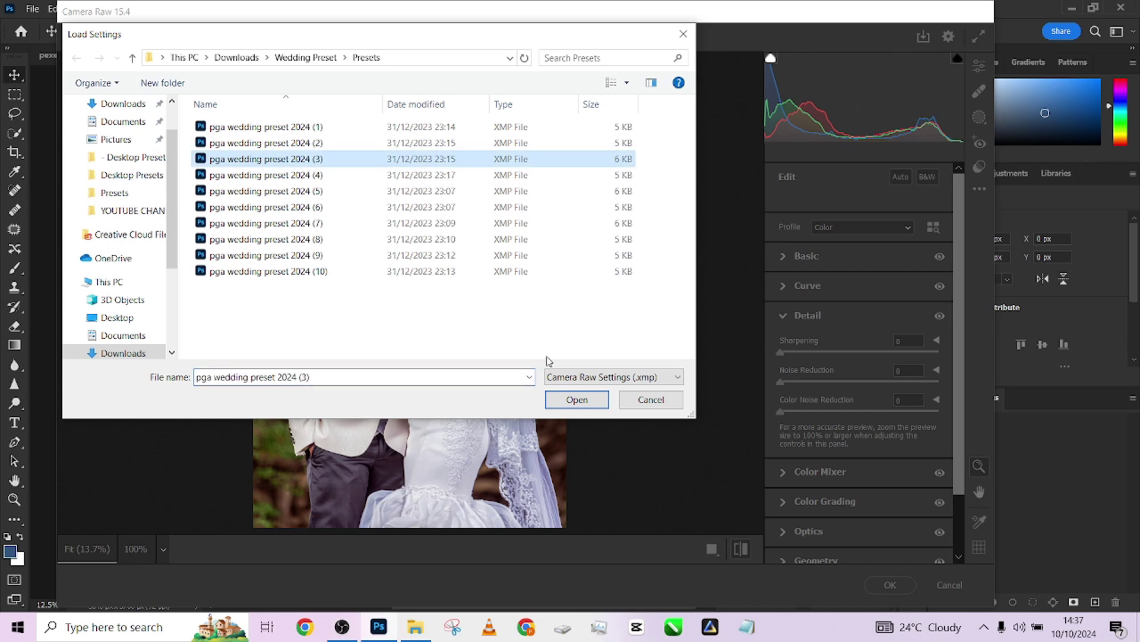
left_click(577, 400)
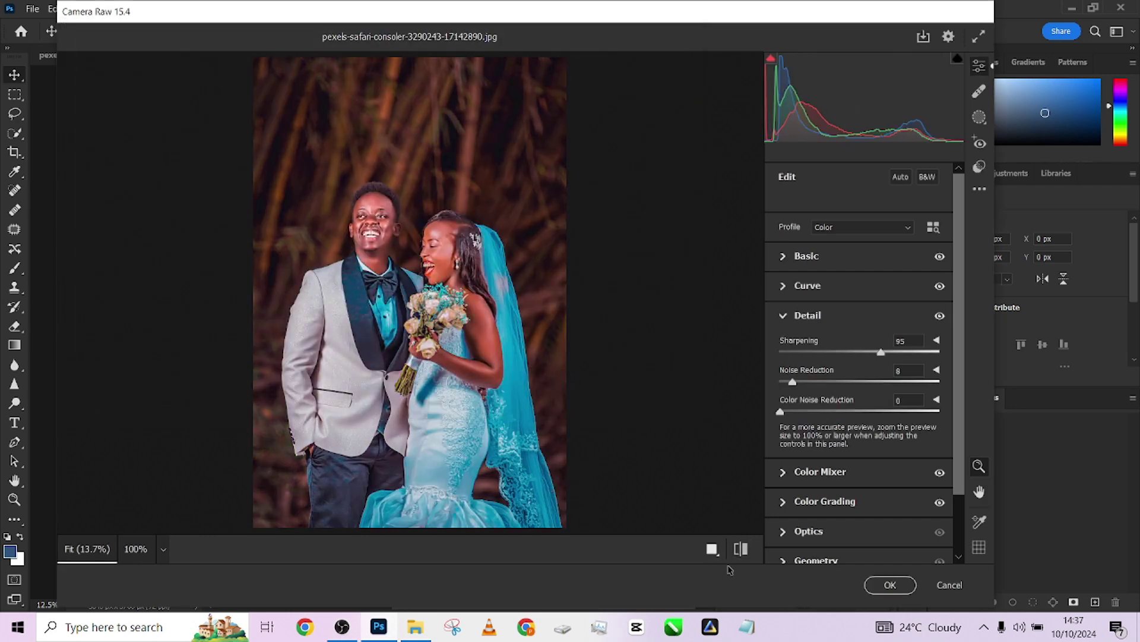
left_click(741, 550)
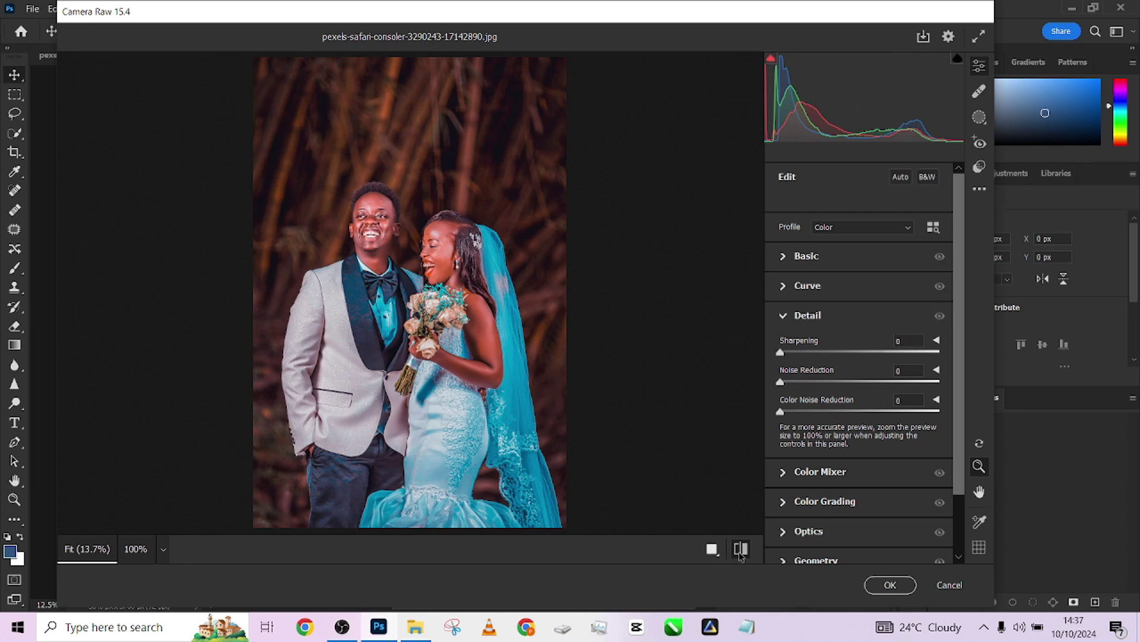
left_click(740, 549)
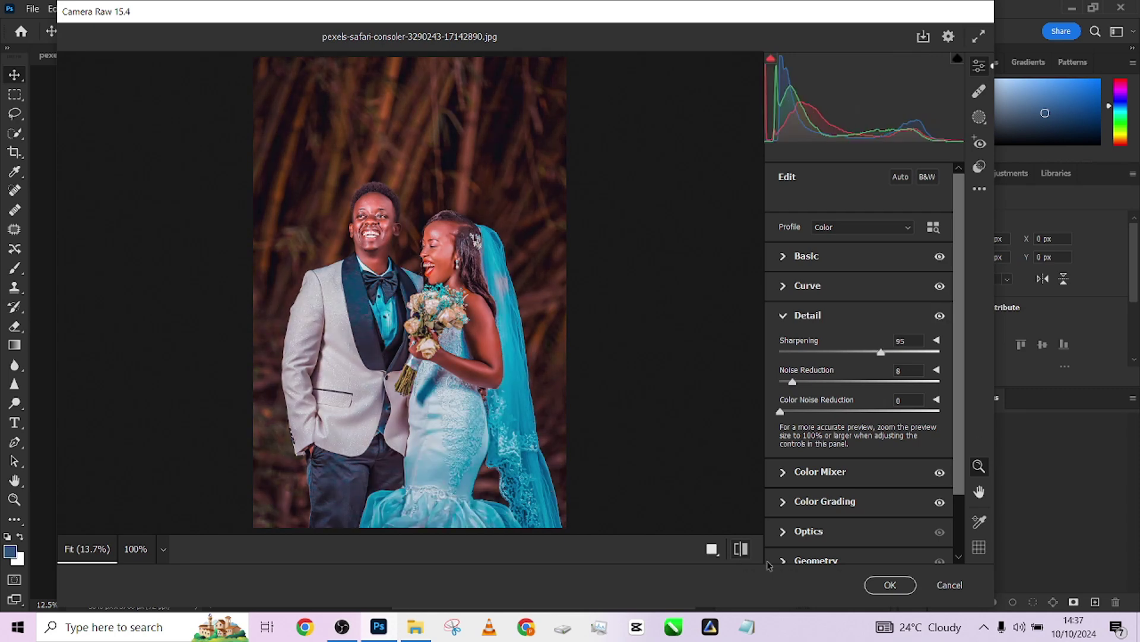
left_click(885, 584)
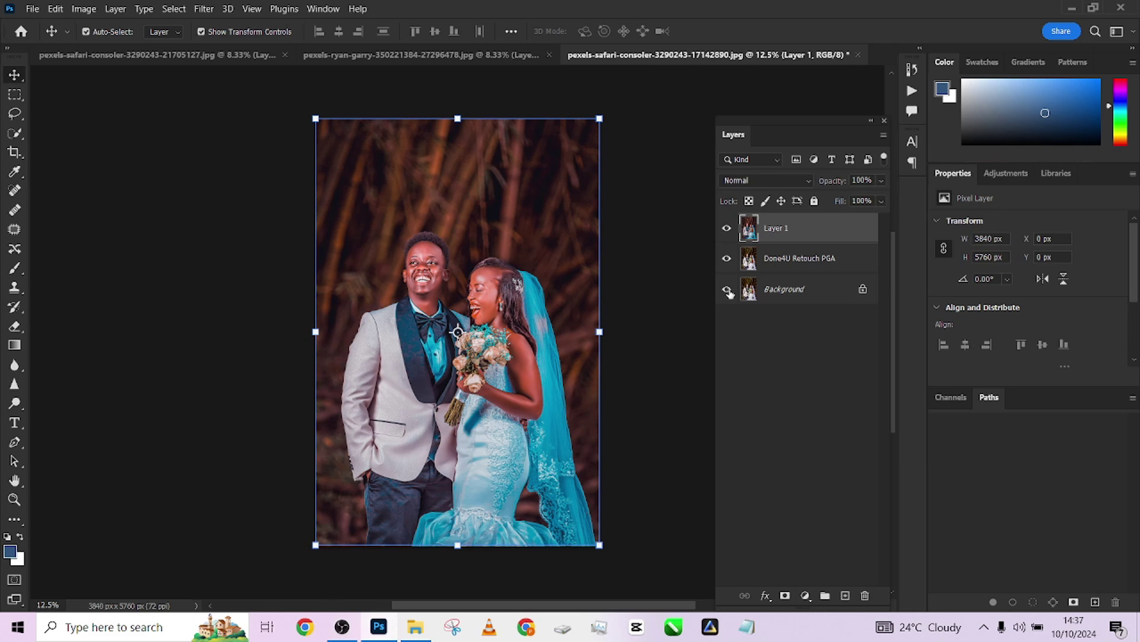
Compare the graded photo with the original Background layer and inspect the couple up close.
left_click(728, 289, "alt")
left_click(727, 290, "alt")
key("ctrl+plus")
scroll(525, 271, "up", 1)
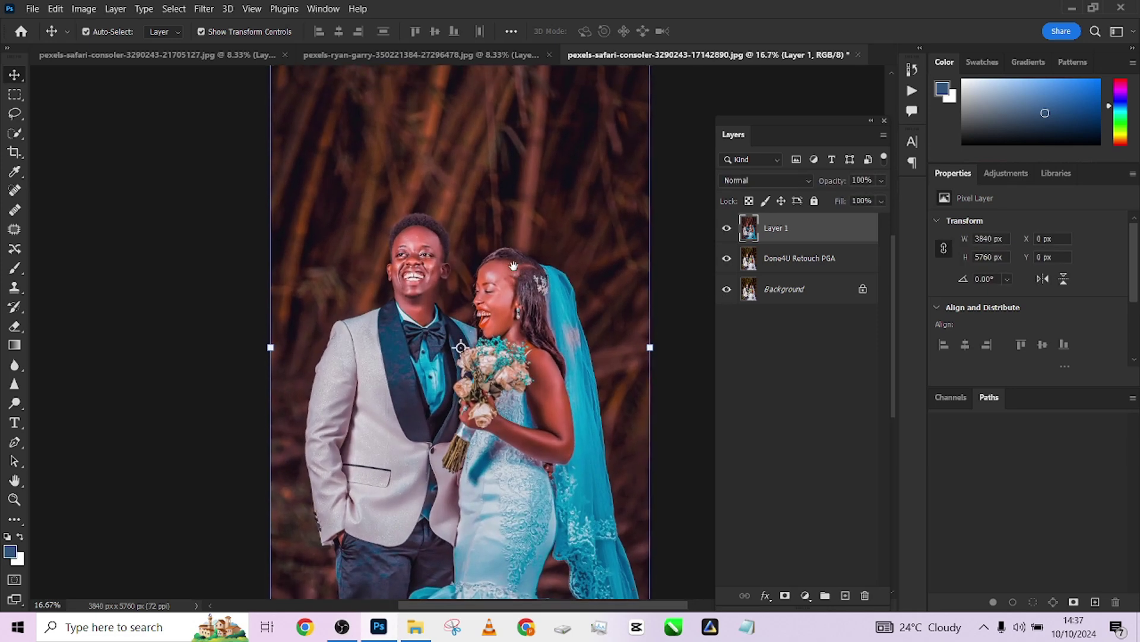
key("ctrl+minus")
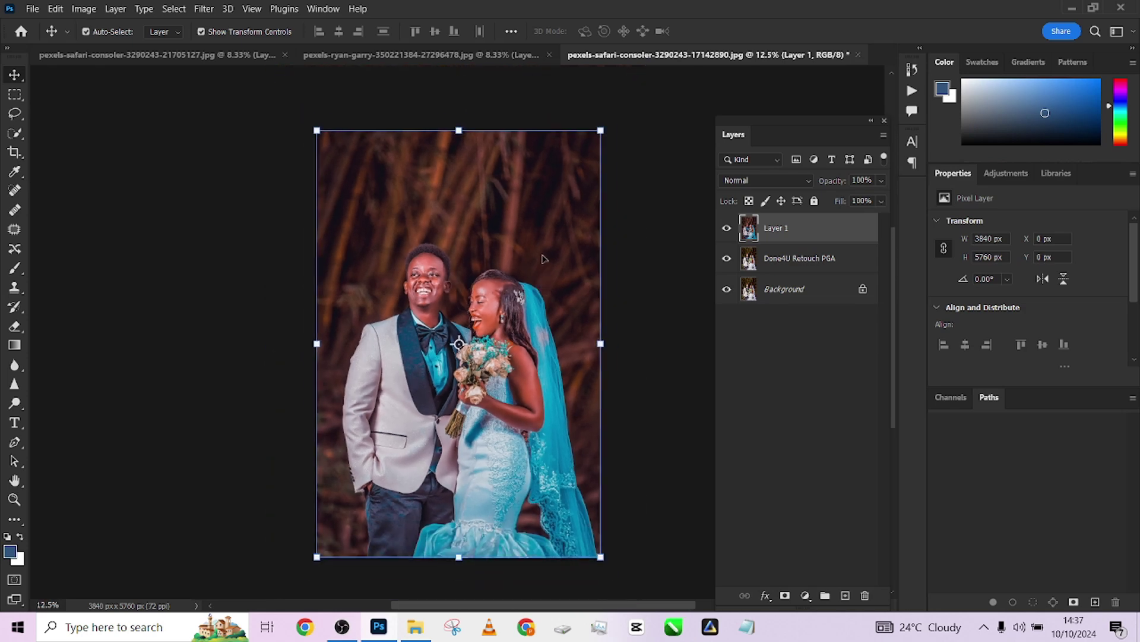
key("ctrl+plus")
Compare the Done4U Retouch PGA layer and the graded Layer 1 one at a time against the original photo.
left_click(727, 258)
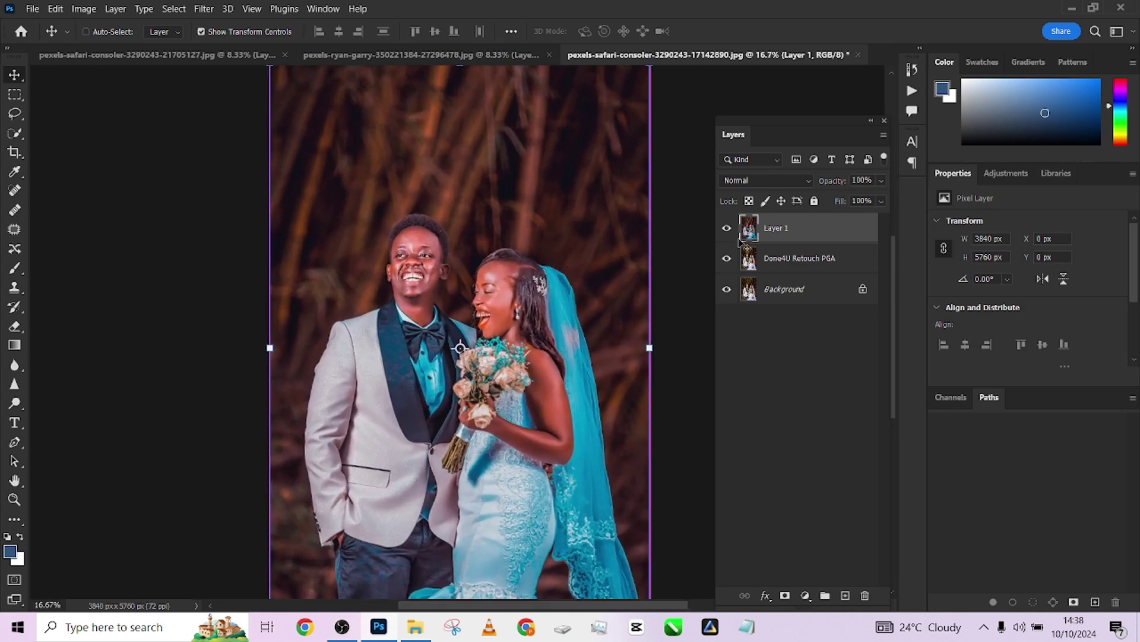
left_click(727, 228)
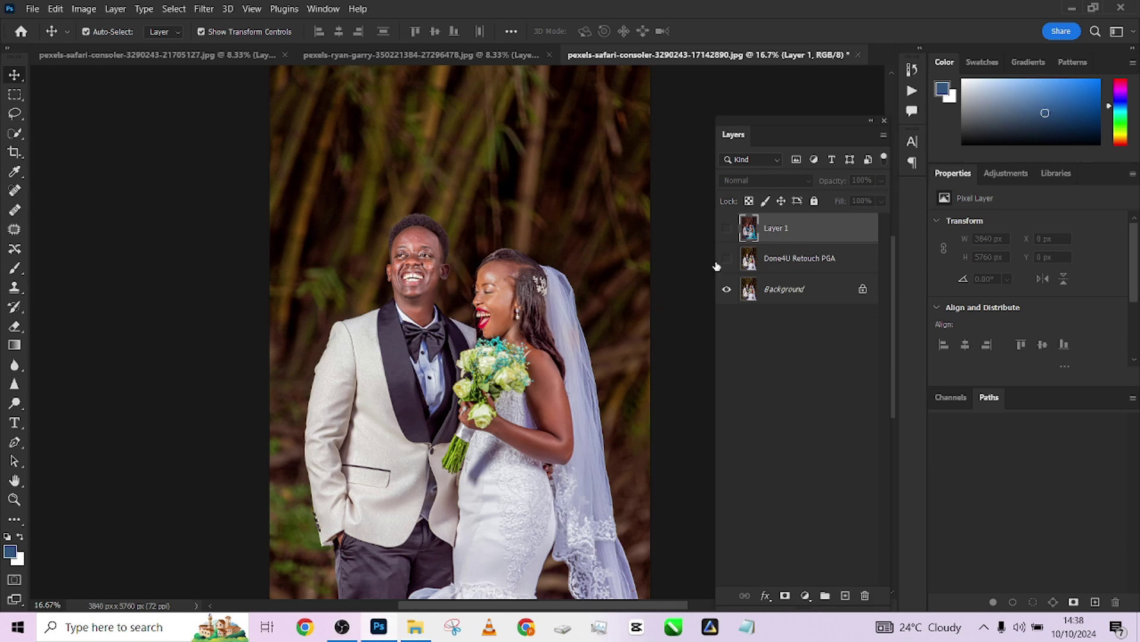
left_click(727, 259)
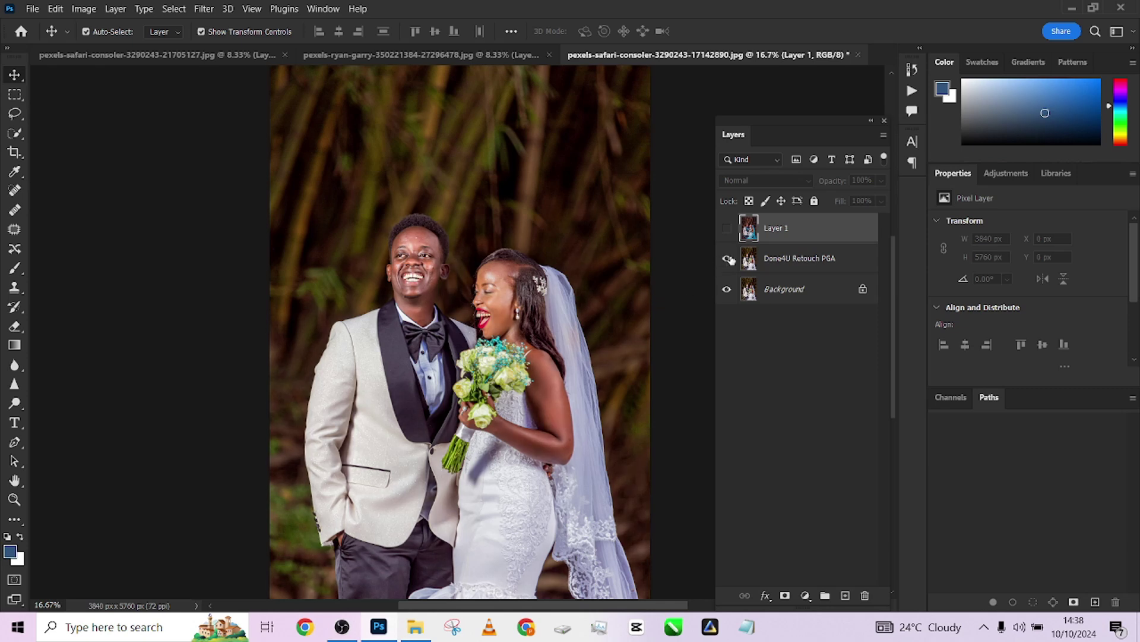
left_click(729, 258)
left_click(728, 258)
left_click(727, 229)
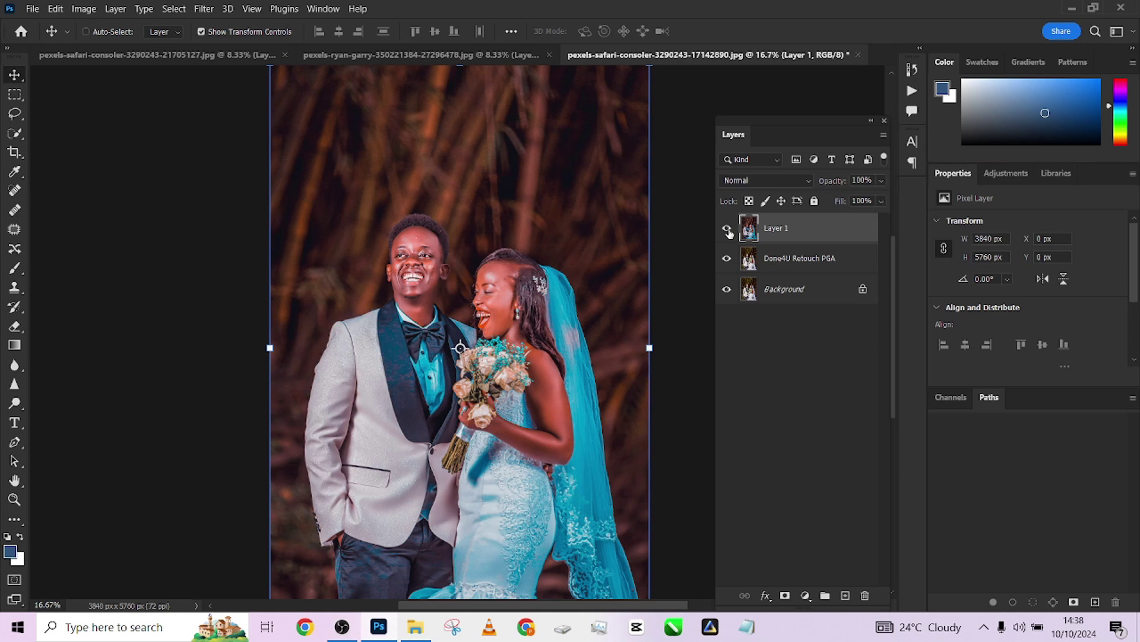
key("ctrl+minus")
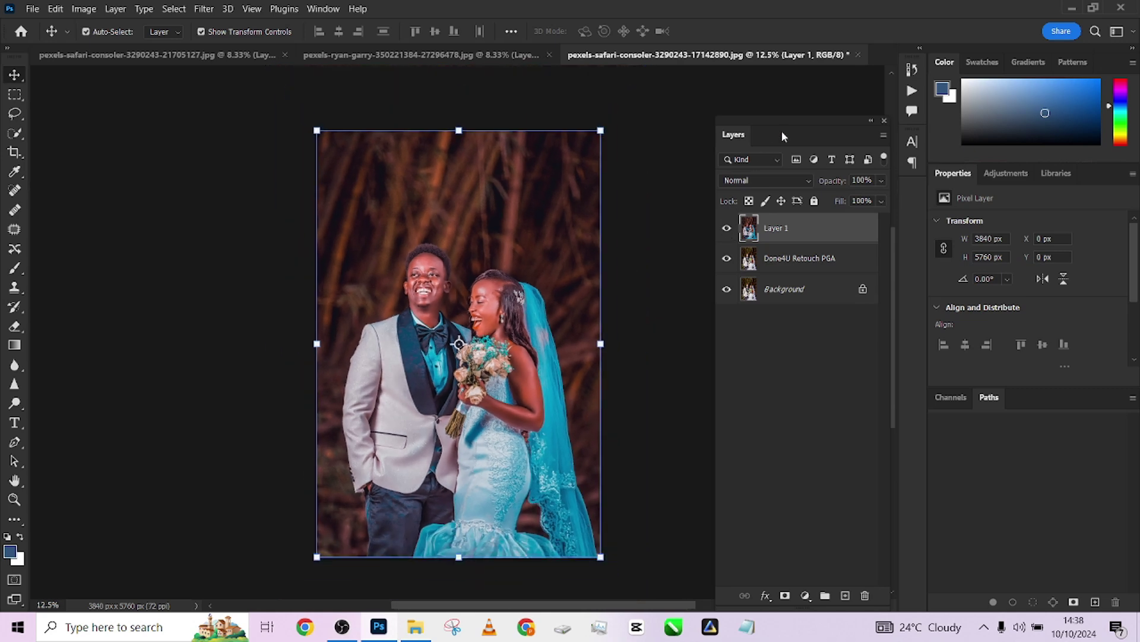
Add a layer mask to Layer 1 and paint black at 27% flow over the couple's faces and the bride's arm to reduce the grade on skin.
left_click_drag(782, 135, 775, 98)
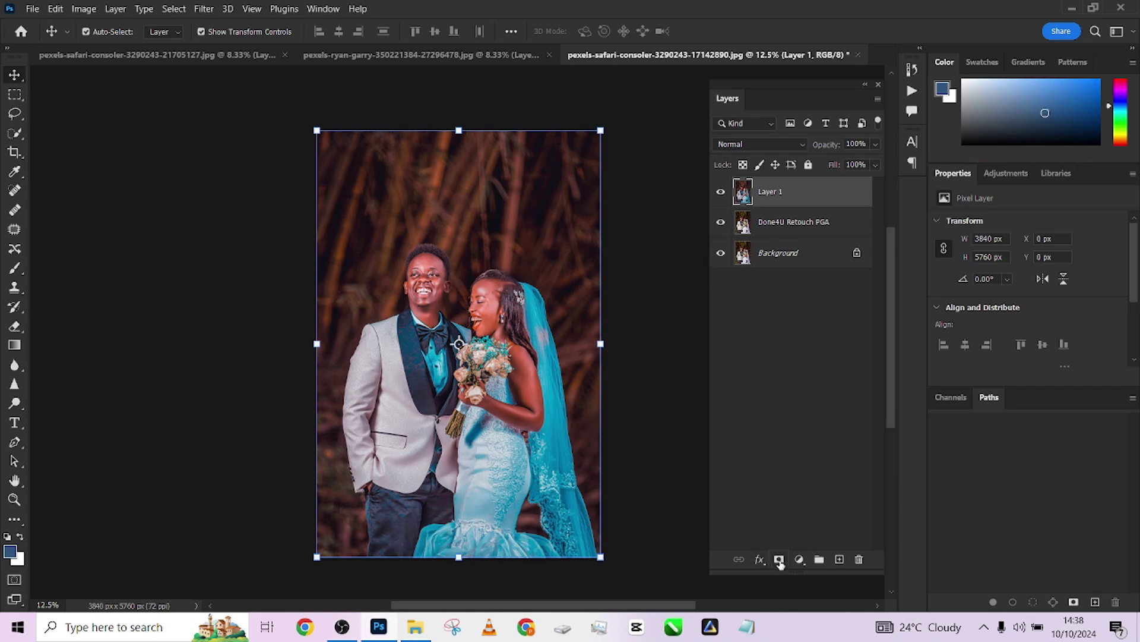
left_click(779, 560)
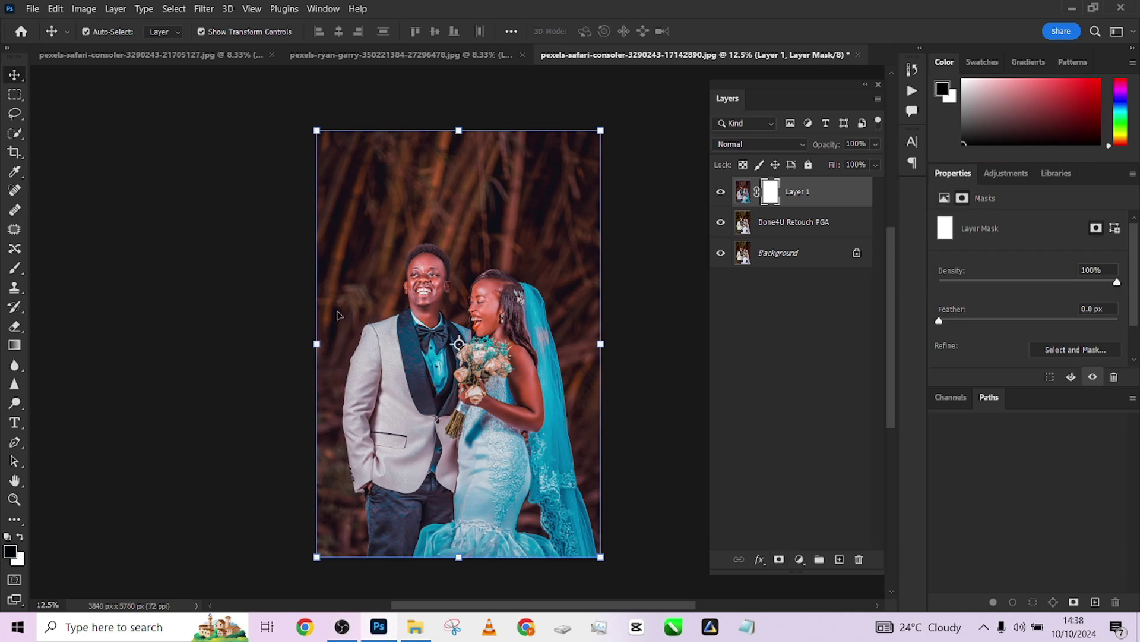
key("b")
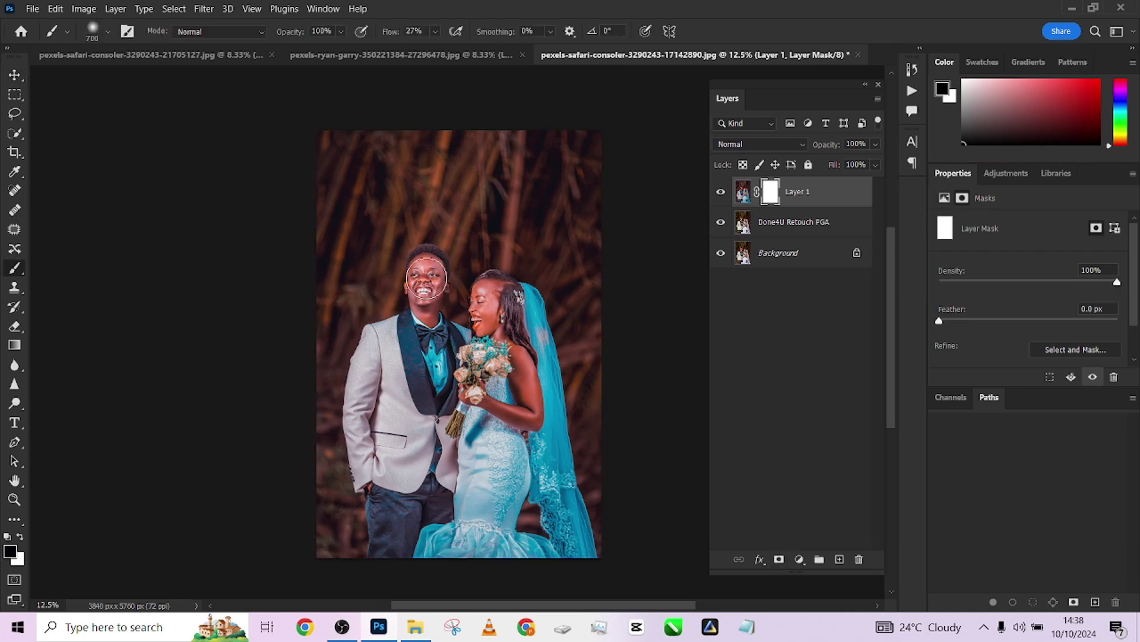
left_click(428, 306)
mouse_move(505, 339)
left_mouse_down()
mouse_move(524, 423)
mouse_move(480, 410)
left_mouse_up()
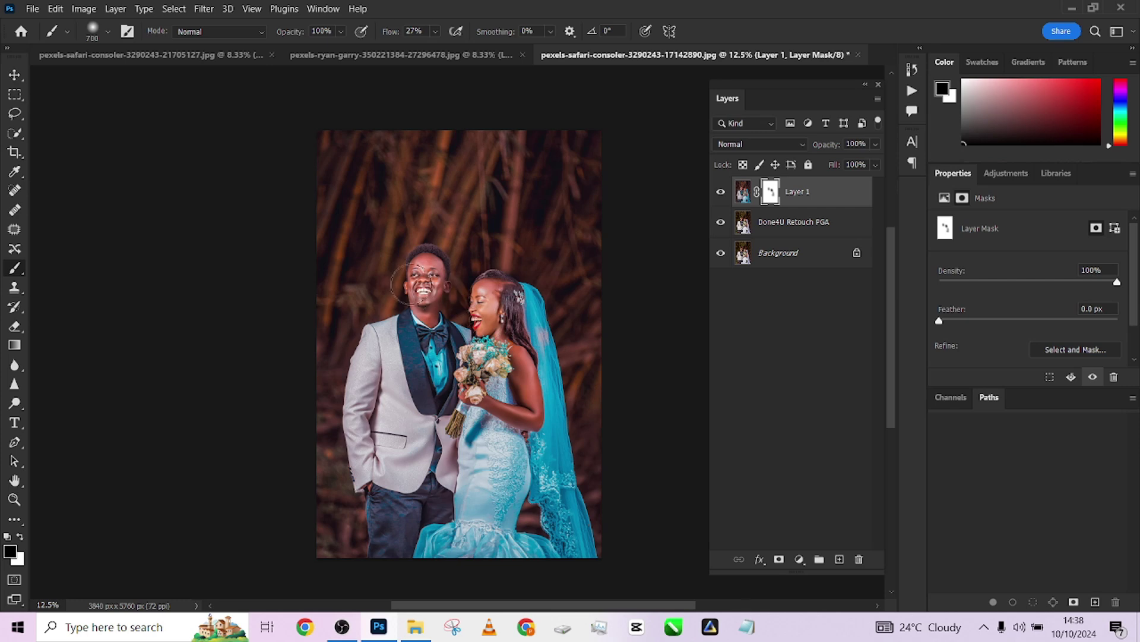
Compare the masked grade on Layer 1 with the retouched layer and the original Background, finishing with the Move tool active.
left_click(720, 192)
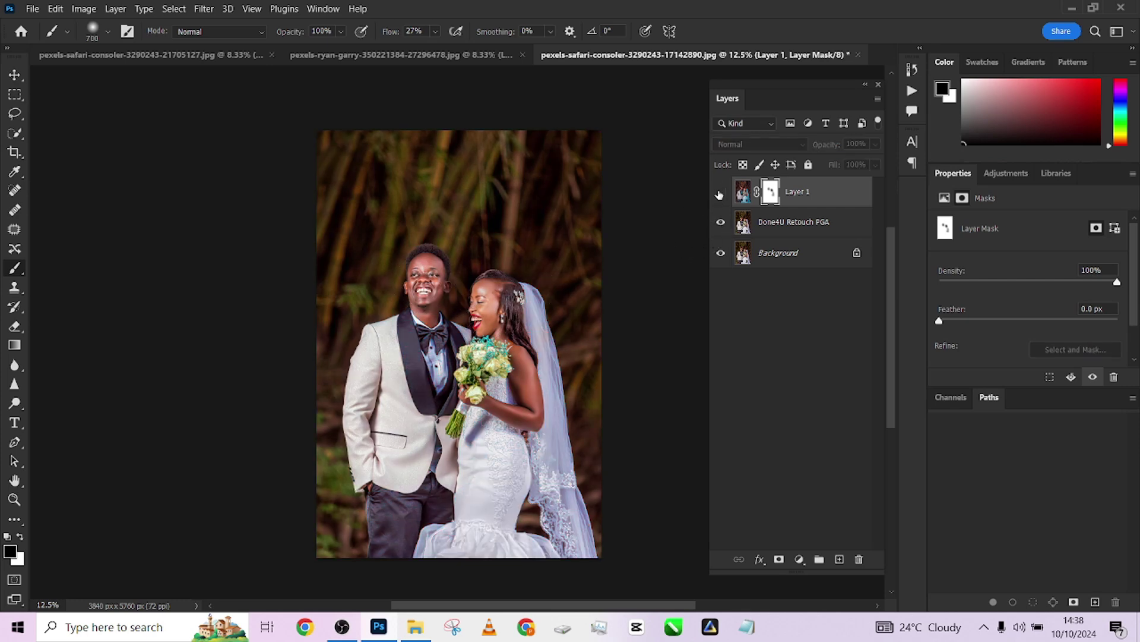
left_click(720, 192)
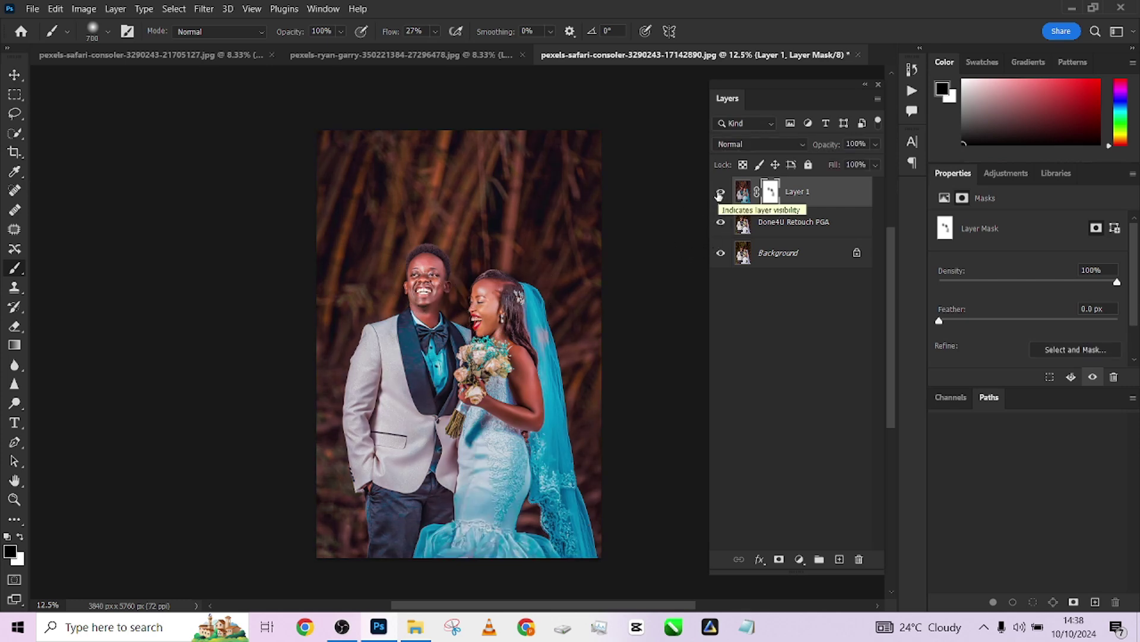
left_click(722, 254, "alt")
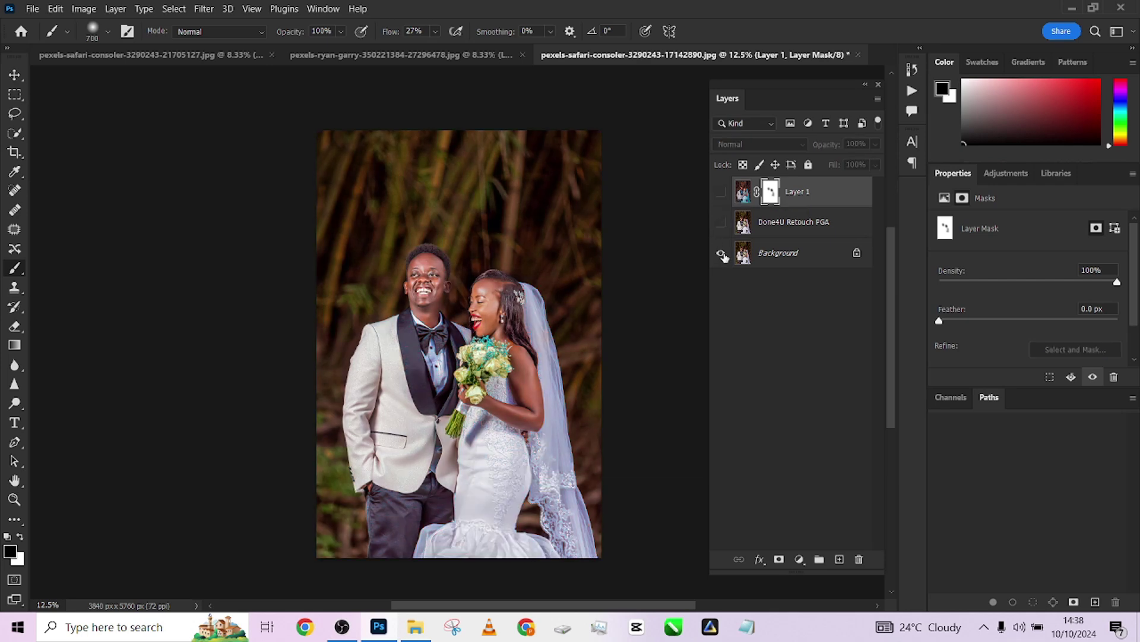
left_click(722, 254, "alt")
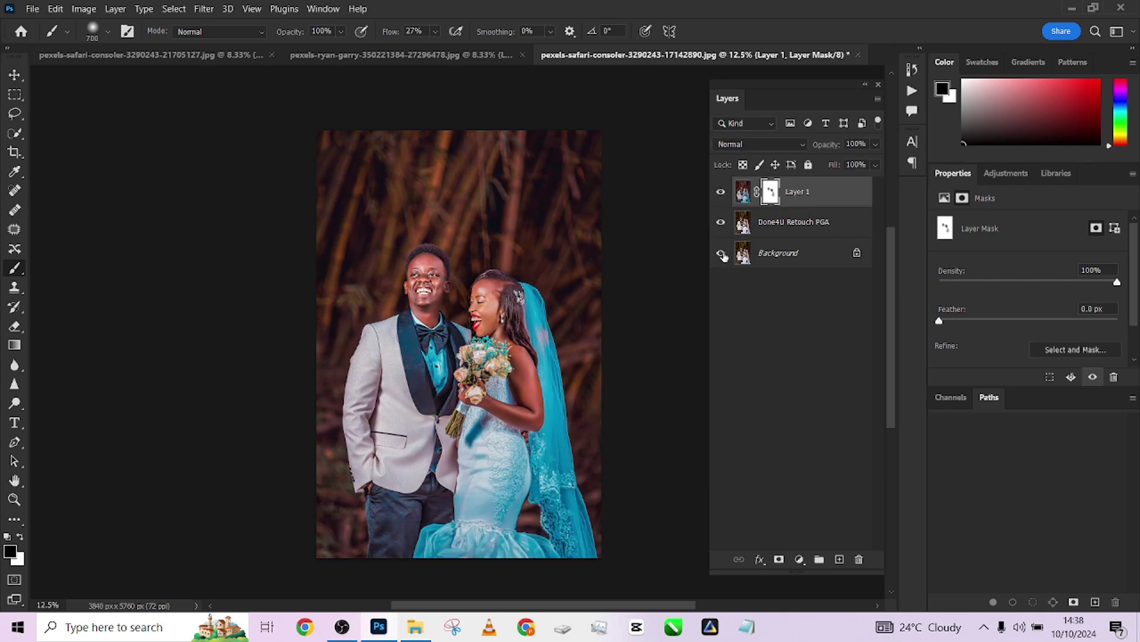
key("ctrl+plus")
key("ctrl+minus")
left_click(15, 74)
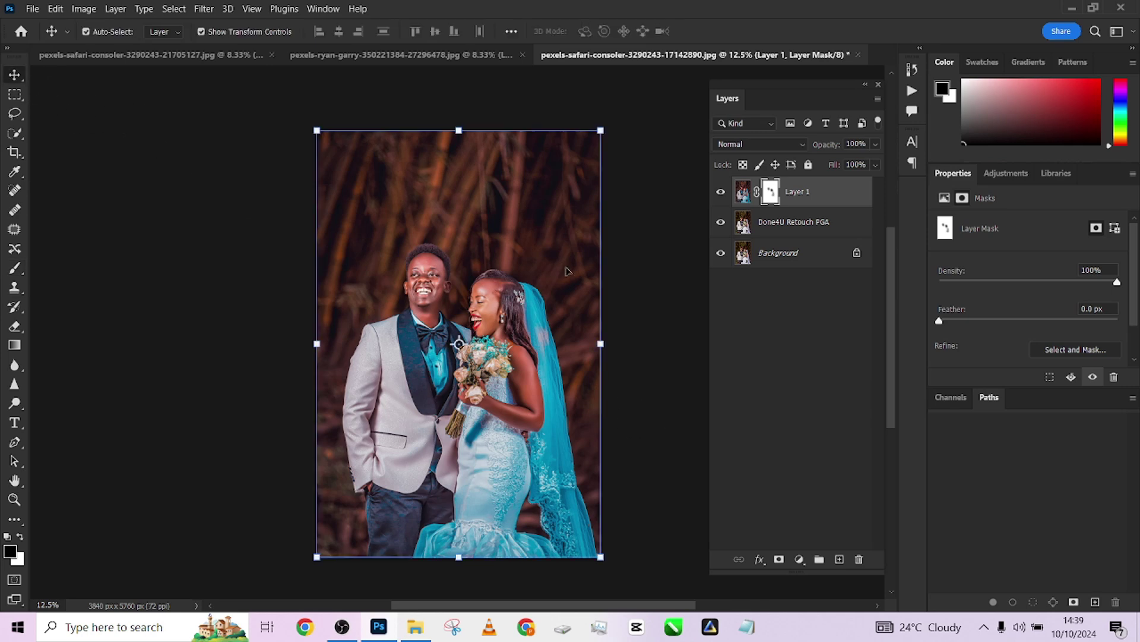